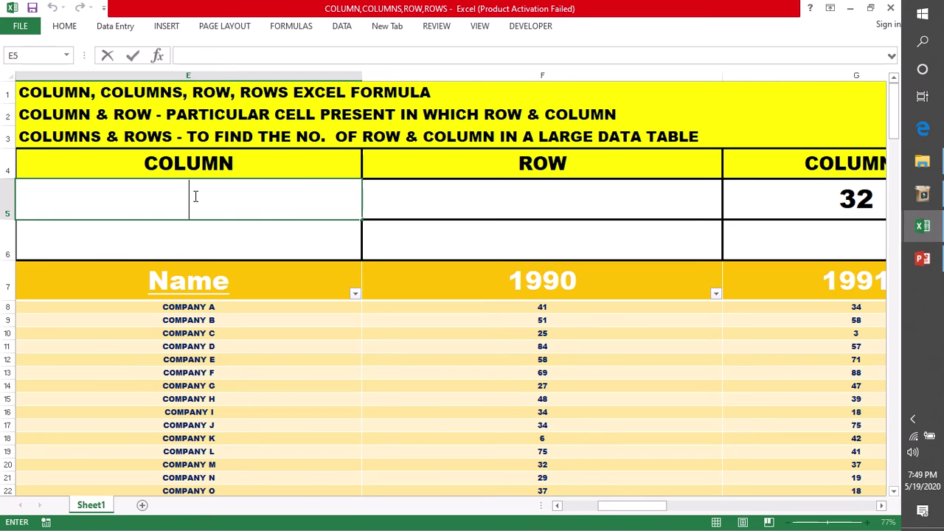
Enter a COLUMN formula in cell E5 that references cell AD19 in the 2014 column
{"action": "type", "text": "column"}
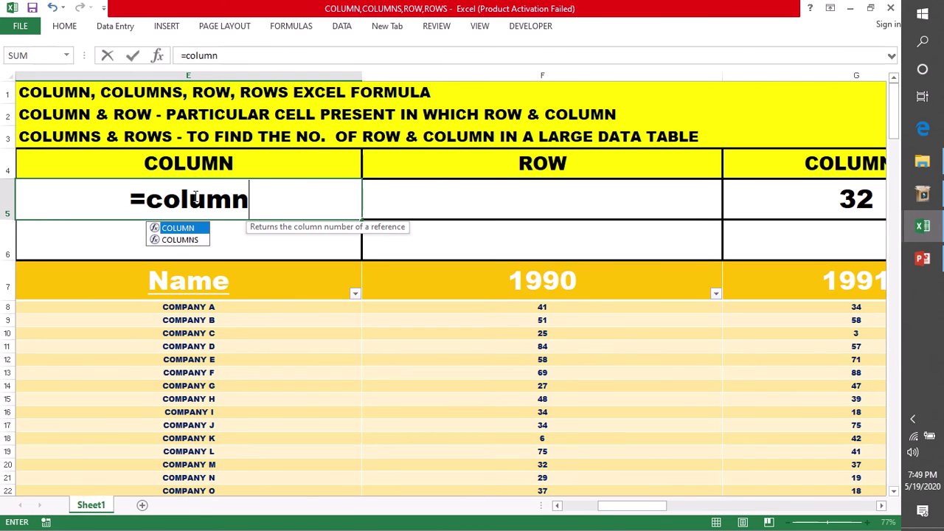
{"action": "key", "text": "Tab"}
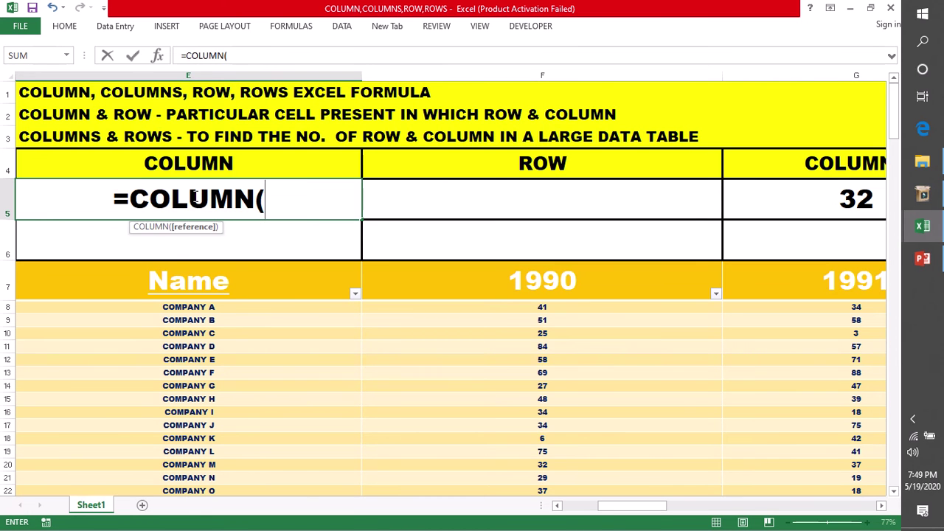
{"action": "scroll", "coordinate": [583, 266], "scroll_direction": "down", "scroll_amount": 2}
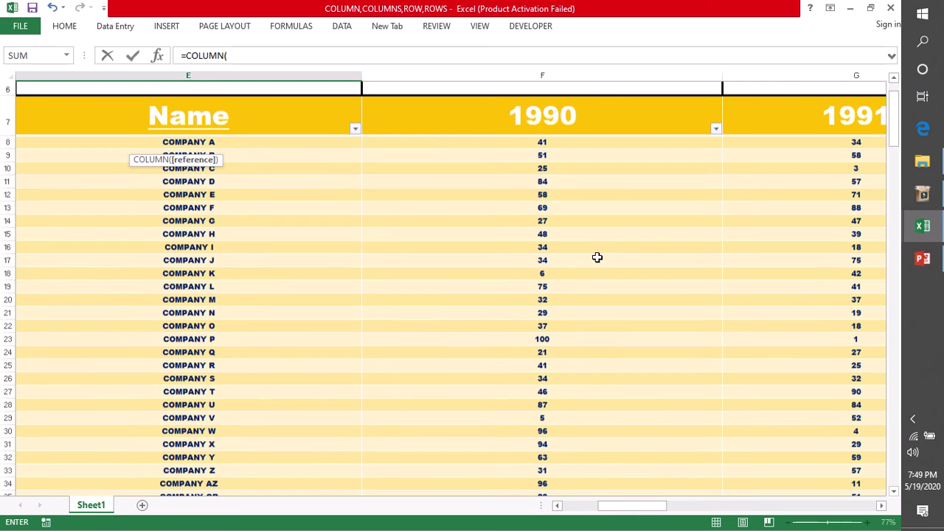
{"action": "scroll", "coordinate": [598, 257], "scroll_direction": "down", "scroll_amount": 3}
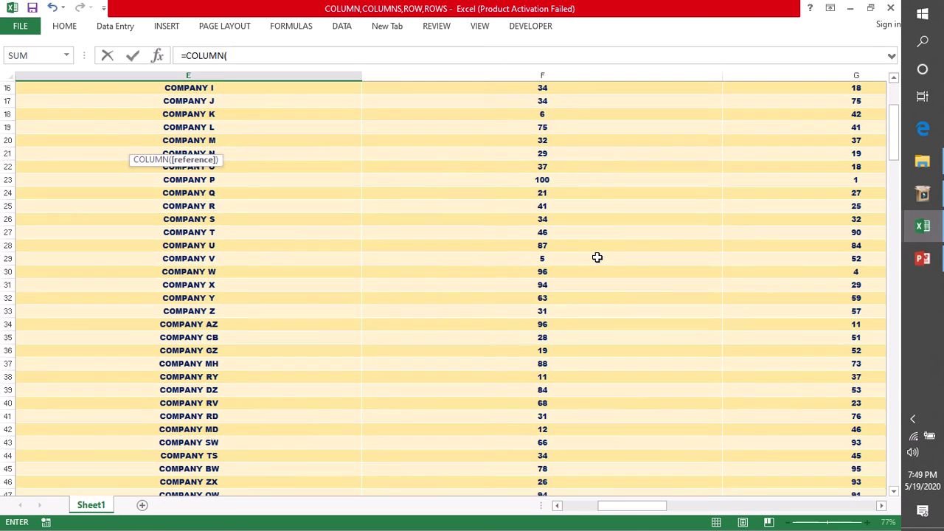
{"action": "left_click_drag", "start_coordinate": [625, 510], "coordinate": [734, 502]}
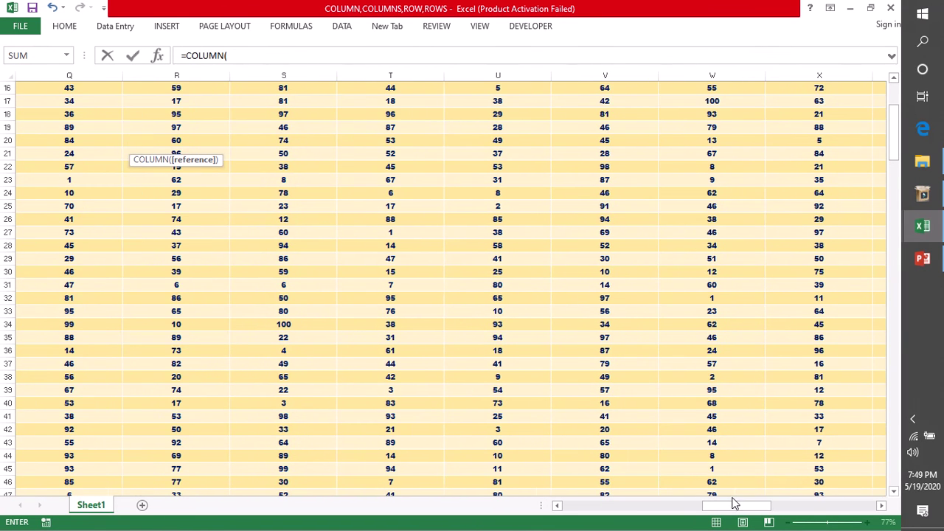
{"action": "scroll", "coordinate": [783, 193], "scroll_direction": "up", "scroll_amount": 2}
{"action": "scroll", "coordinate": [783, 193], "scroll_direction": "up", "scroll_amount": 2}
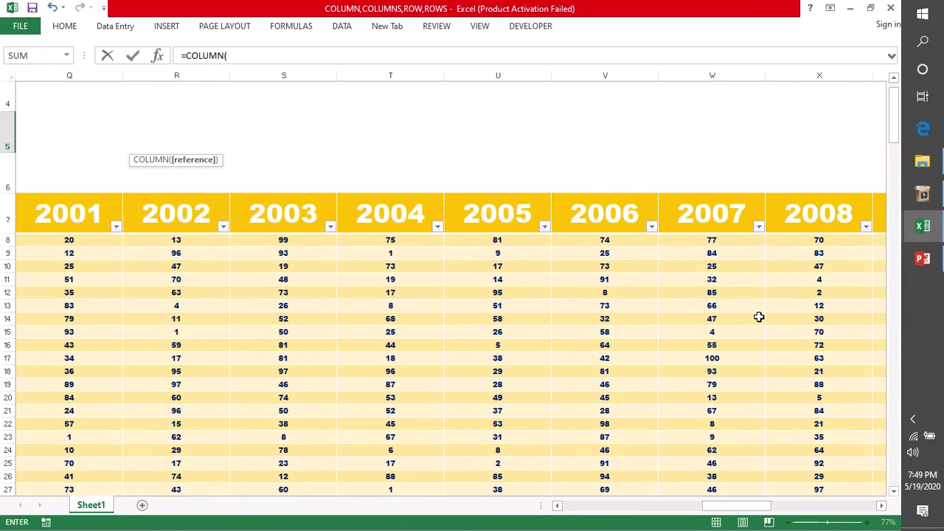
{"action": "scroll", "coordinate": [757, 312], "scroll_direction": "down", "scroll_amount": 1}
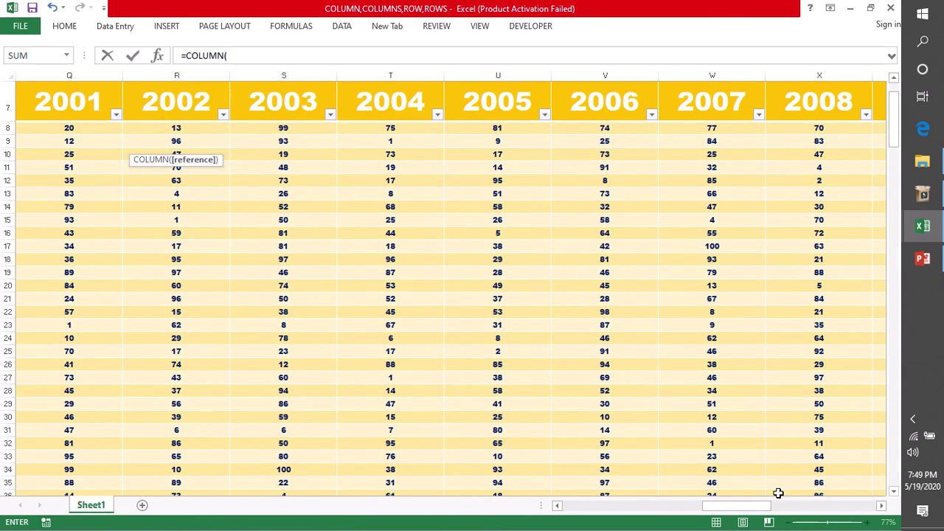
{"action": "left_click_drag", "start_coordinate": [763, 509], "coordinate": [813, 511]}
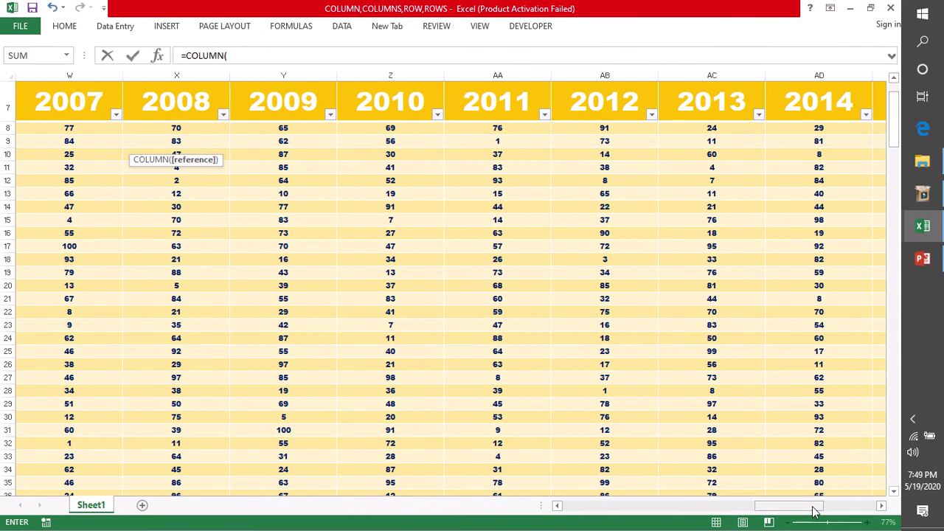
{"action": "left_click", "coordinate": [817, 272]}
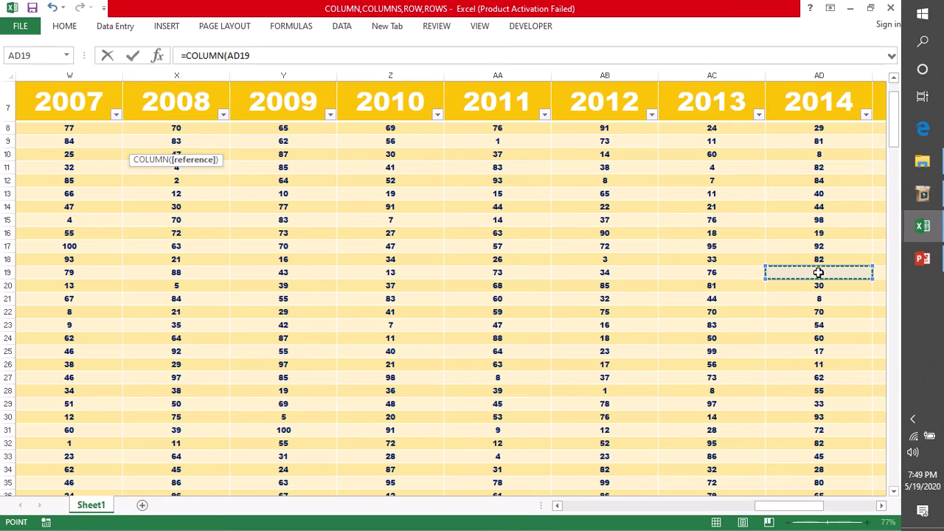
{"action": "left_click", "coordinate": [254, 56]}
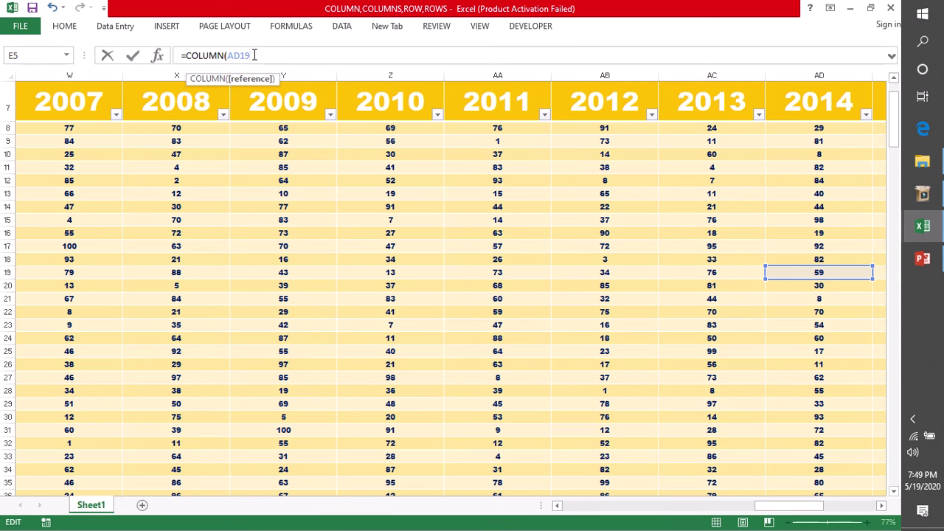
{"action": "key", "text": "Return"}
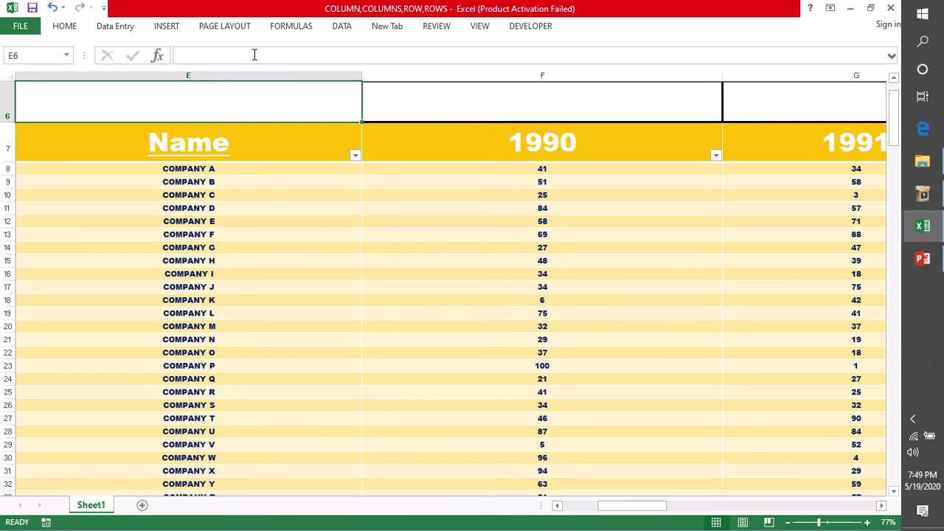
Review the COLUMN formula in cell E5 and its AD19 reference, leaving the formula as it is
{"action": "scroll", "coordinate": [207, 113], "scroll_direction": "up", "scroll_amount": 2}
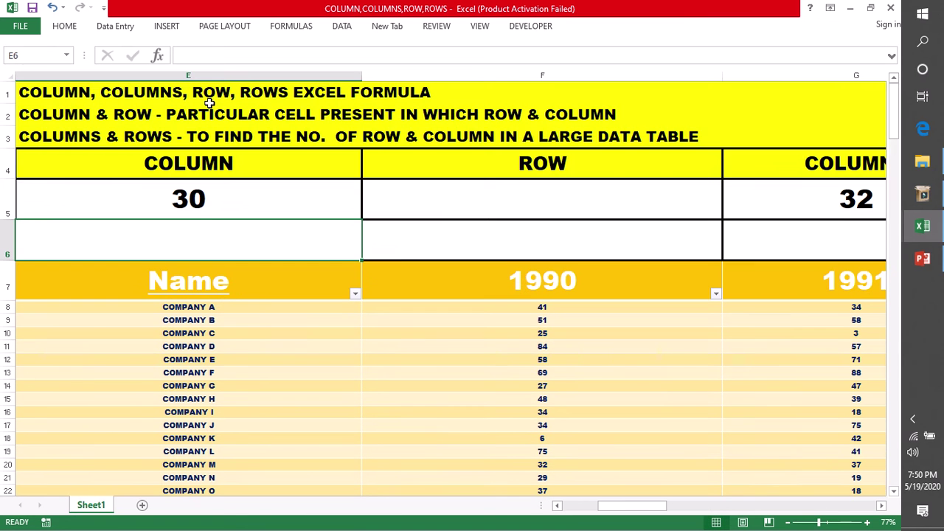
{"action": "left_click", "coordinate": [209, 203]}
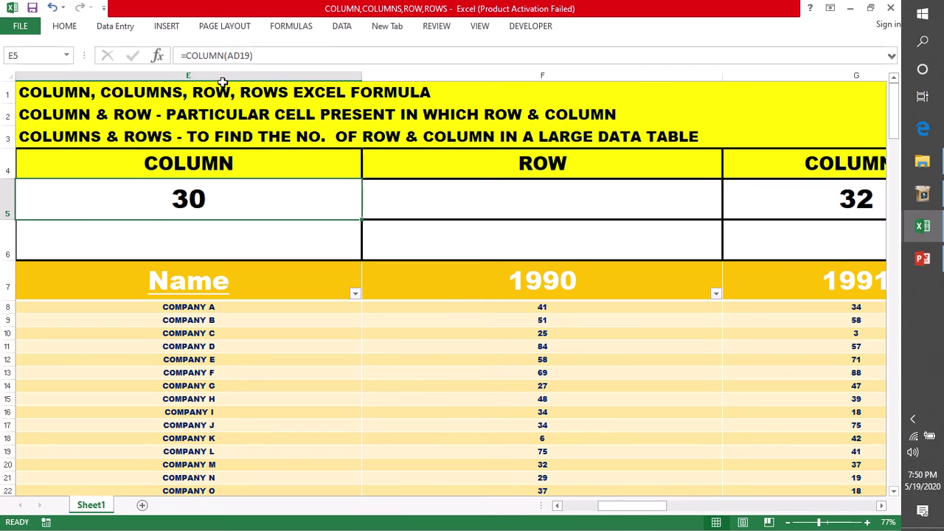
{"action": "double_click", "coordinate": [191, 199]}
{"action": "left_click_drag", "start_coordinate": [223, 200], "coordinate": [301, 201]}
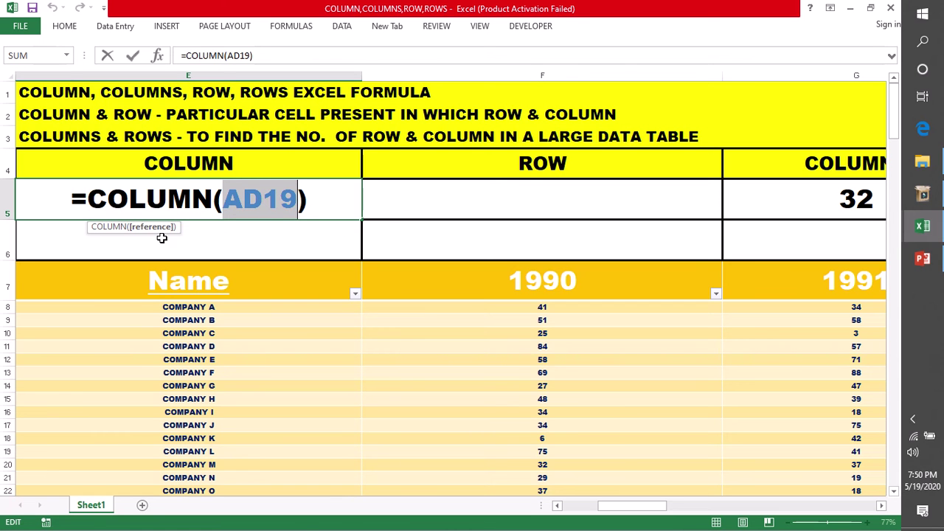
{"action": "key", "text": "Return"}
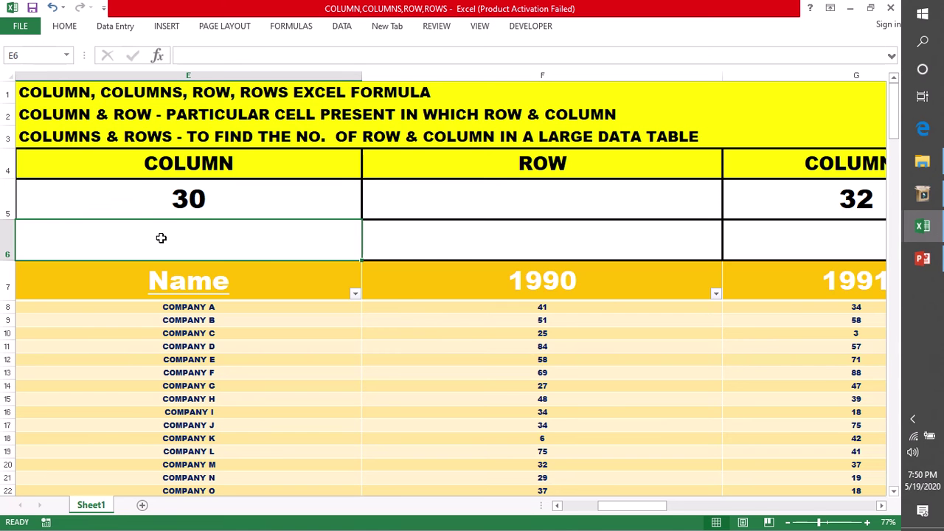
Enter a COLUMN formula without a reference, =COLUMN(), in cell E6
{"action": "double_click", "coordinate": [160, 237]}
{"action": "type", "text": "=colu"}
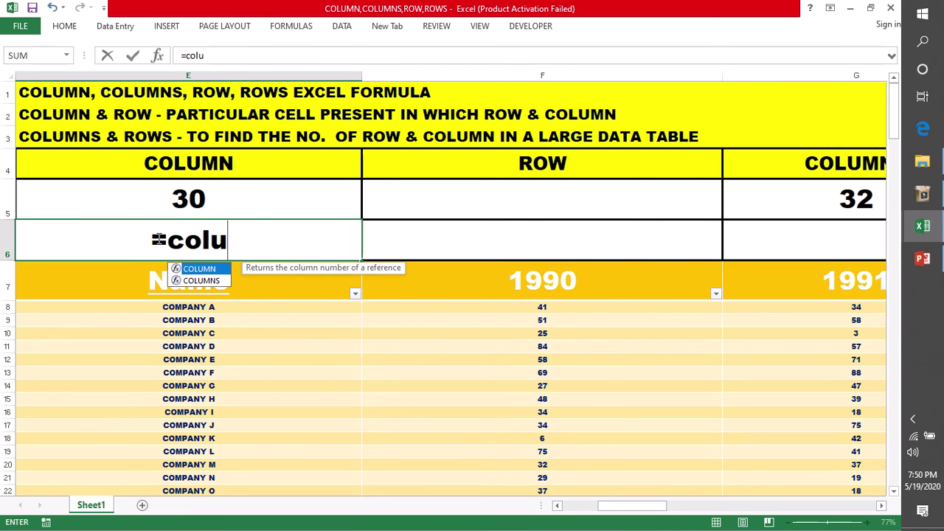
{"action": "key", "text": "Tab"}
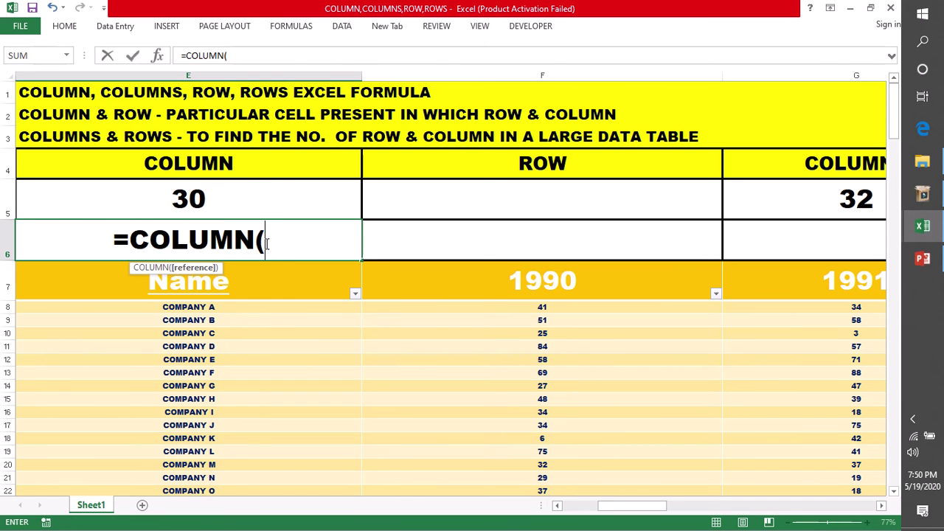
{"action": "key", "text": "Return"}
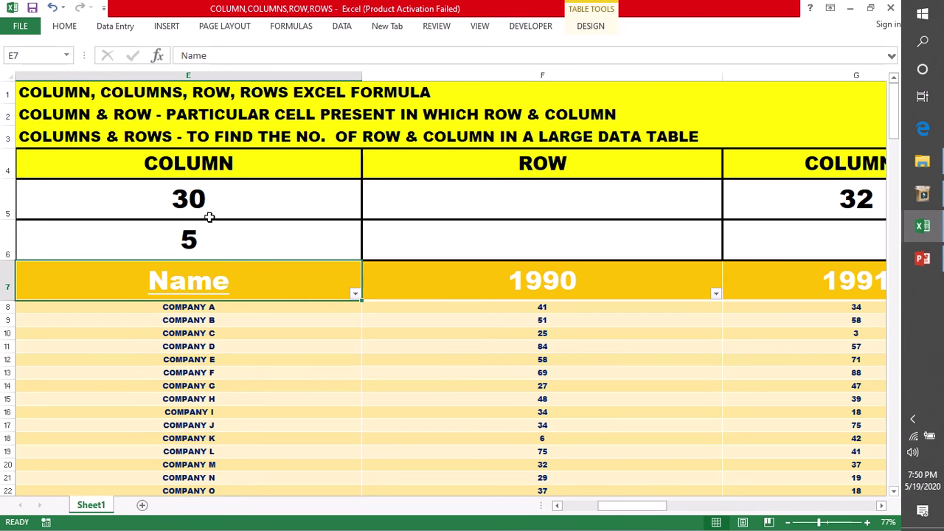
Compare the formula in cell E6 with its own column E, leaving the formula as it is
{"action": "left_click", "coordinate": [203, 239]}
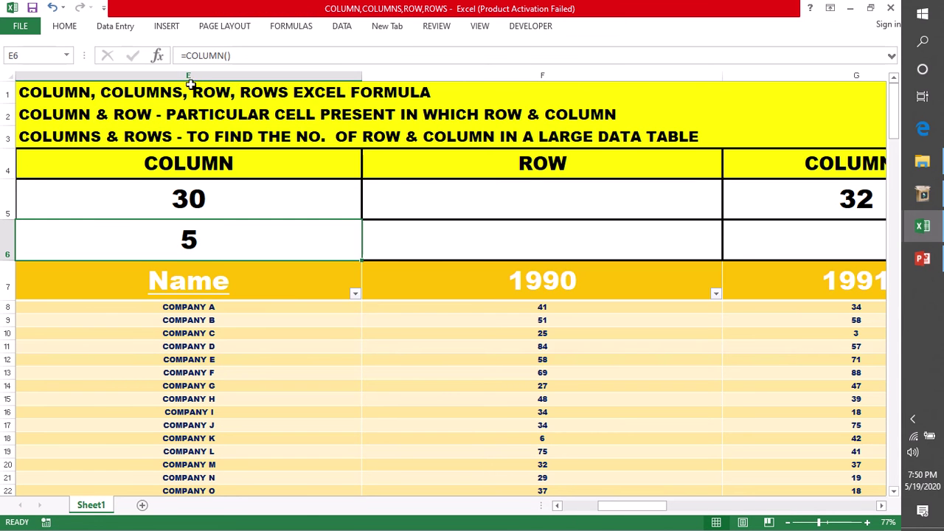
{"action": "left_click", "coordinate": [189, 76]}
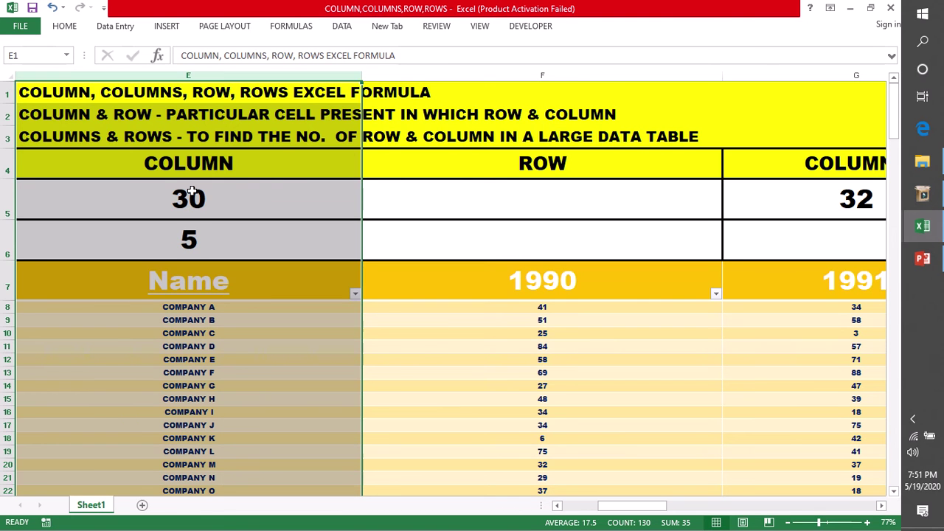
{"action": "left_click", "coordinate": [211, 243]}
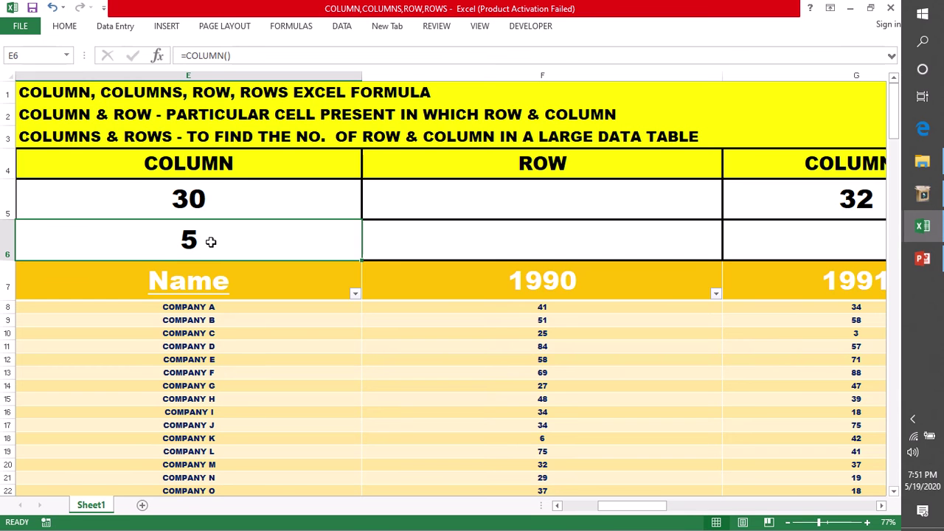
{"action": "double_click", "coordinate": [211, 242]}
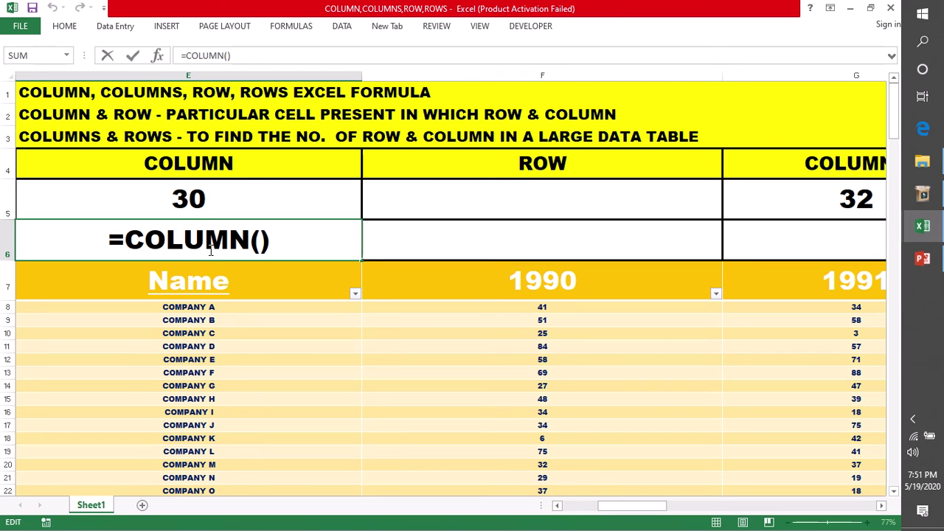
{"action": "key", "text": "Return"}
Replace the reference in the COLUMN formula in cell E5 with cell F16
{"action": "left_click", "coordinate": [195, 199]}
{"action": "double_click", "coordinate": [194, 199]}
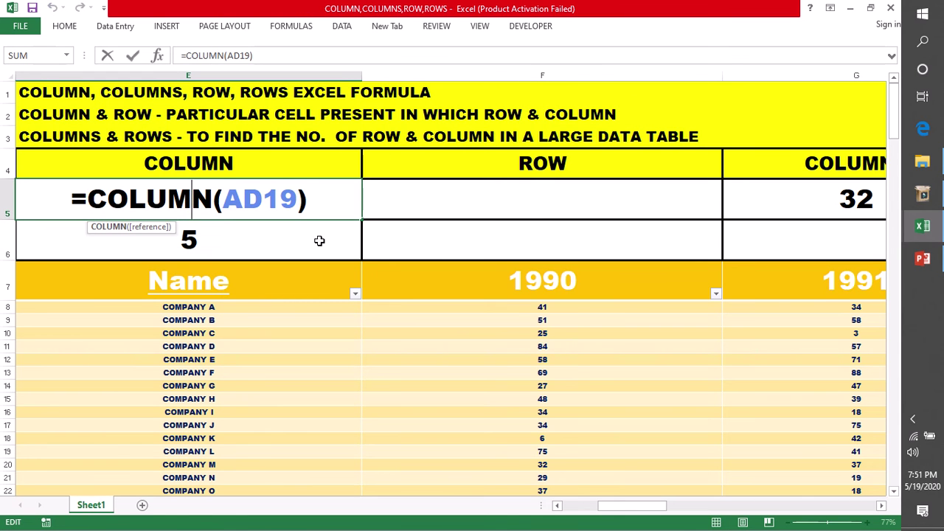
{"action": "left_click_drag", "start_coordinate": [307, 200], "coordinate": [224, 203]}
{"action": "key", "text": "BackSpace"}
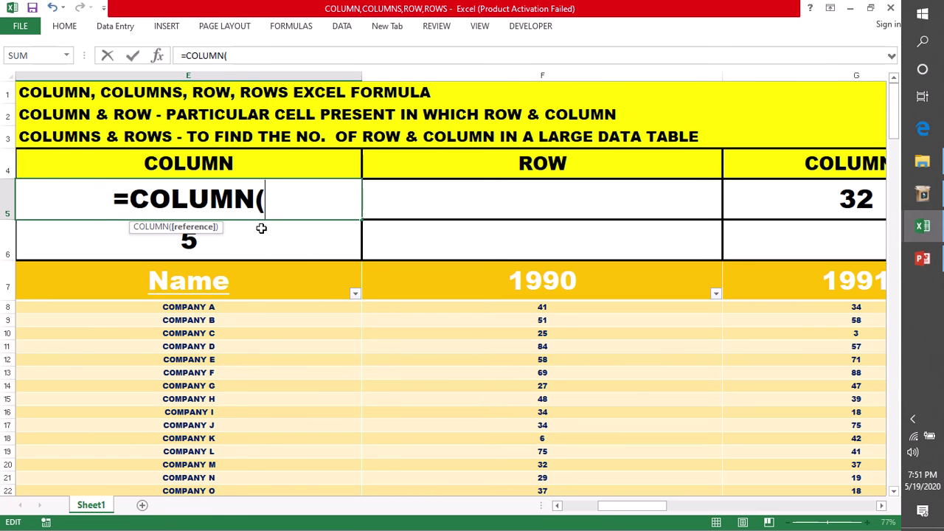
{"action": "left_click", "coordinate": [554, 415]}
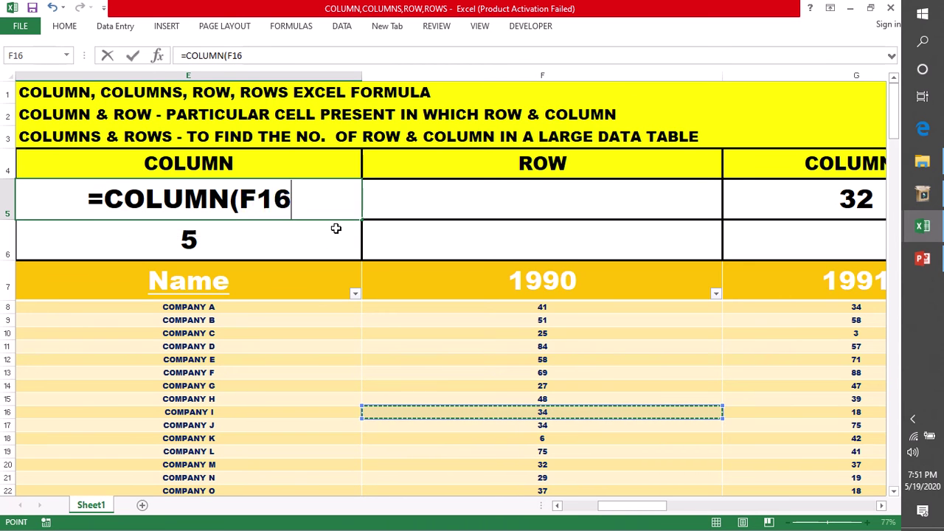
{"action": "key", "text": "Return"}
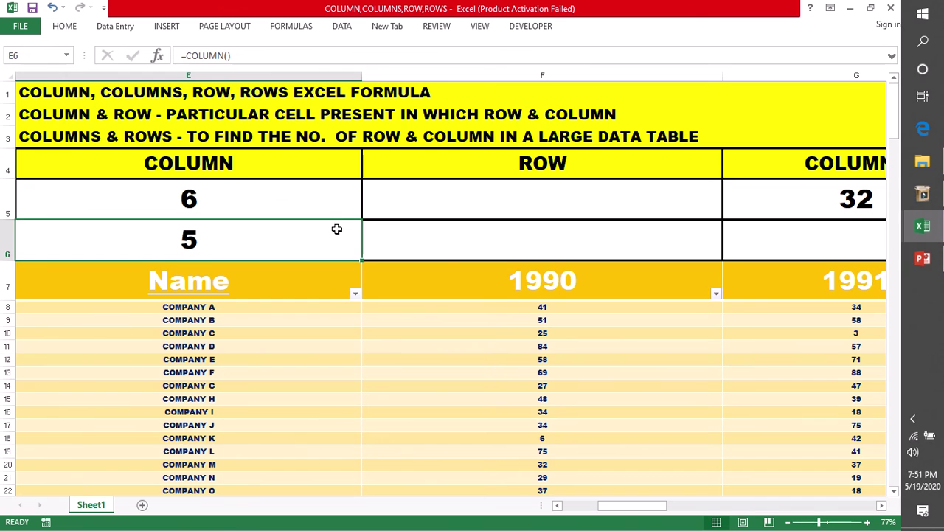
Check column F against the formula in cell E5 and look over the extent of the data table
{"action": "left_click", "coordinate": [517, 74]}
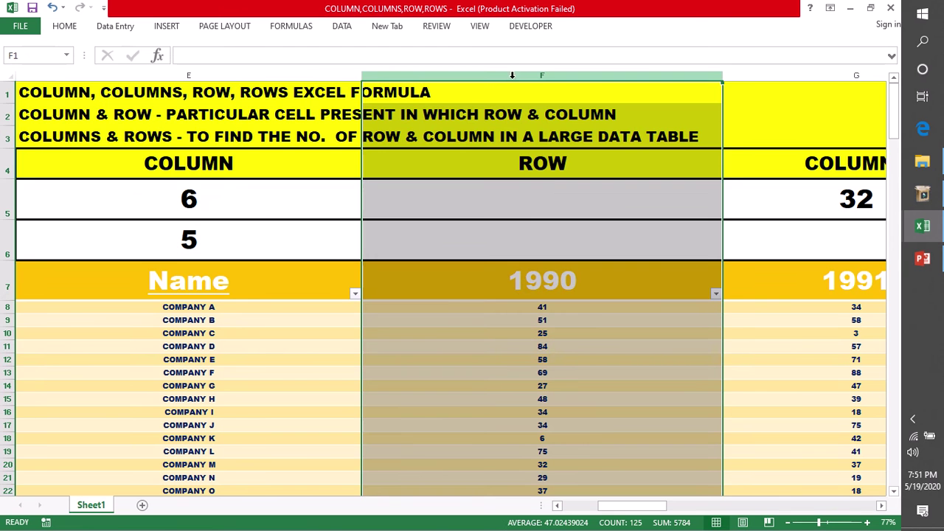
{"action": "left_click", "coordinate": [247, 207]}
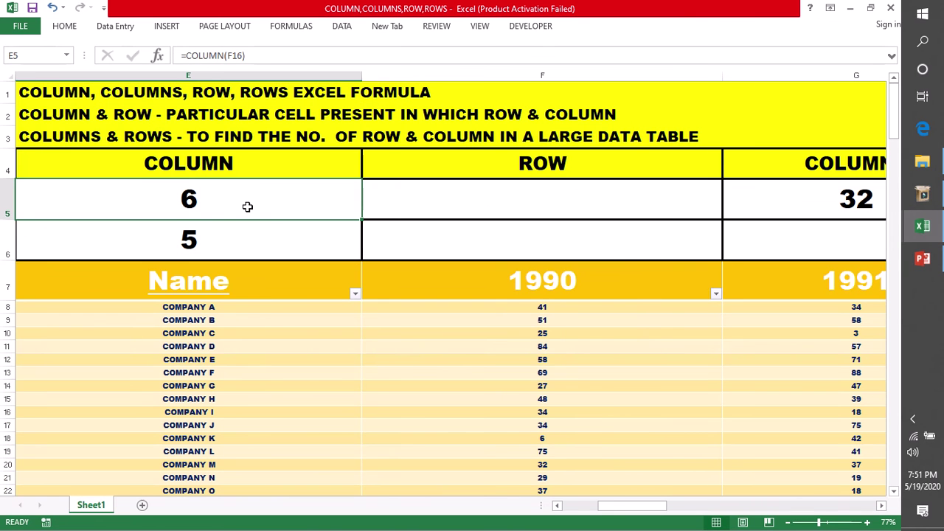
{"action": "scroll", "coordinate": [632, 286], "scroll_direction": "down", "scroll_amount": 1}
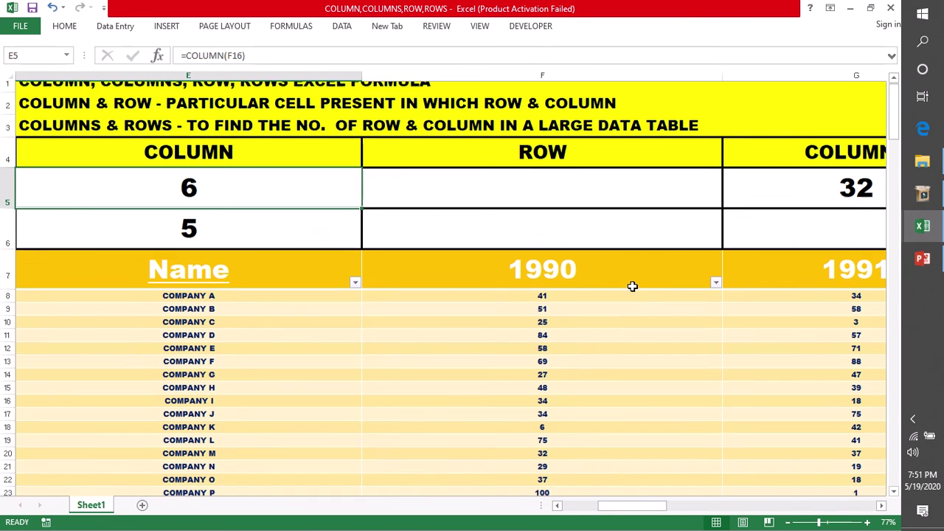
{"action": "scroll", "coordinate": [633, 286], "scroll_direction": "down", "scroll_amount": 7}
{"action": "left_click_drag", "start_coordinate": [648, 509], "coordinate": [705, 509]}
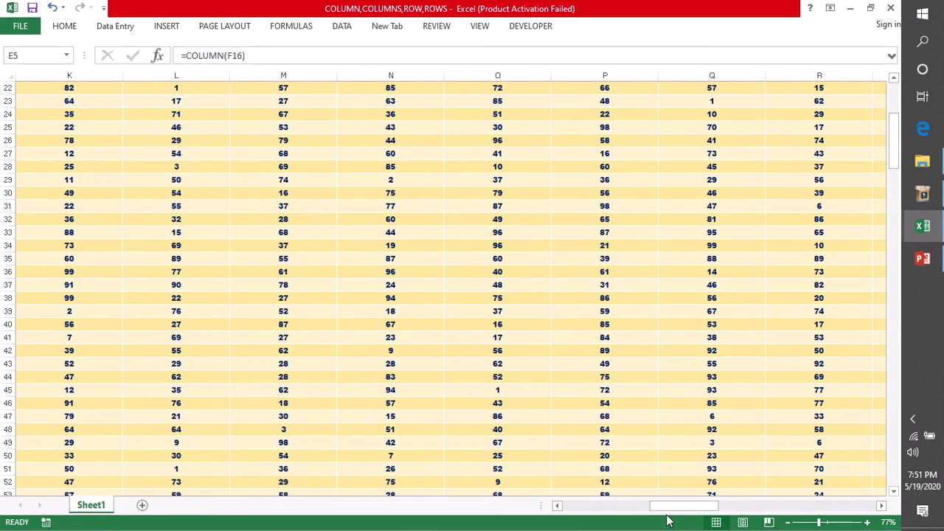
{"action": "left_click_drag", "start_coordinate": [659, 508], "coordinate": [531, 483]}
{"action": "scroll", "coordinate": [816, 245], "scroll_direction": "up", "scroll_amount": 7}
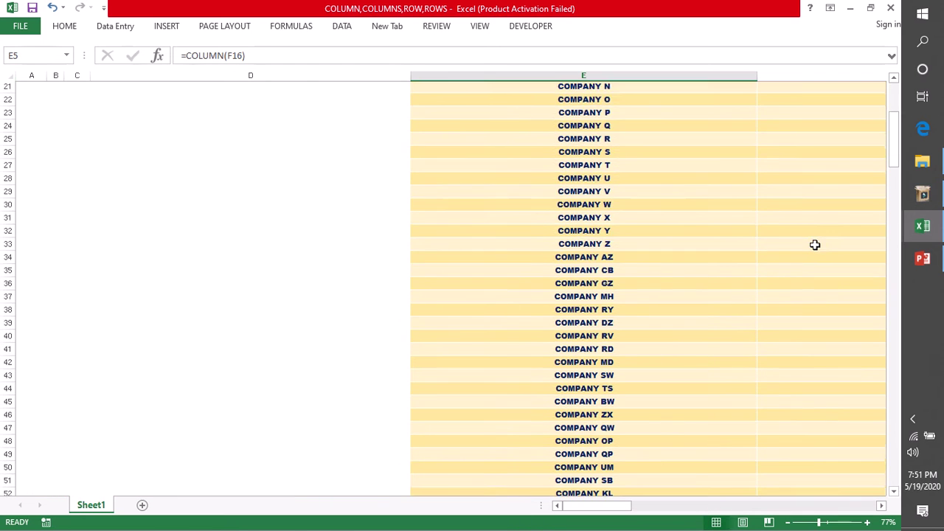
{"action": "left_click_drag", "start_coordinate": [630, 513], "coordinate": [644, 474]}
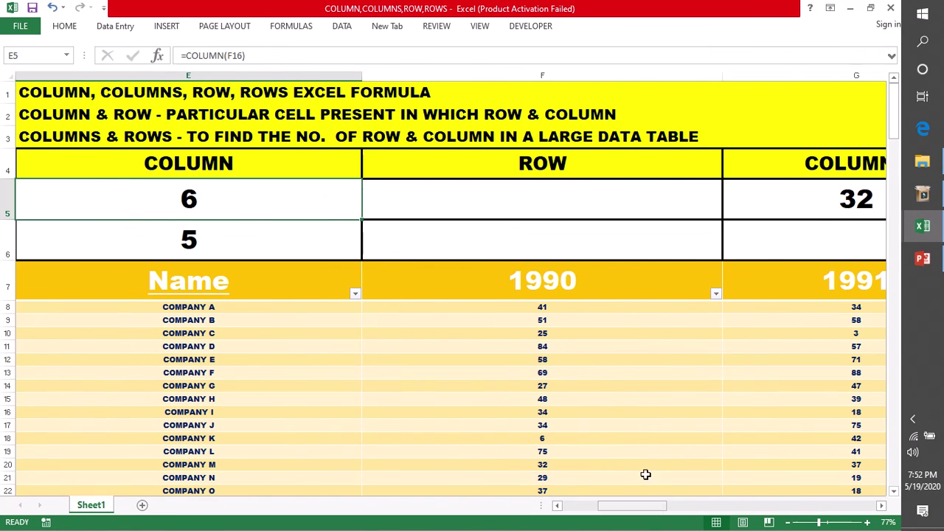
Enter a ROW formula in cell F5 that references cell G20
{"action": "double_click", "coordinate": [507, 210]}
{"action": "type", "text": "="}
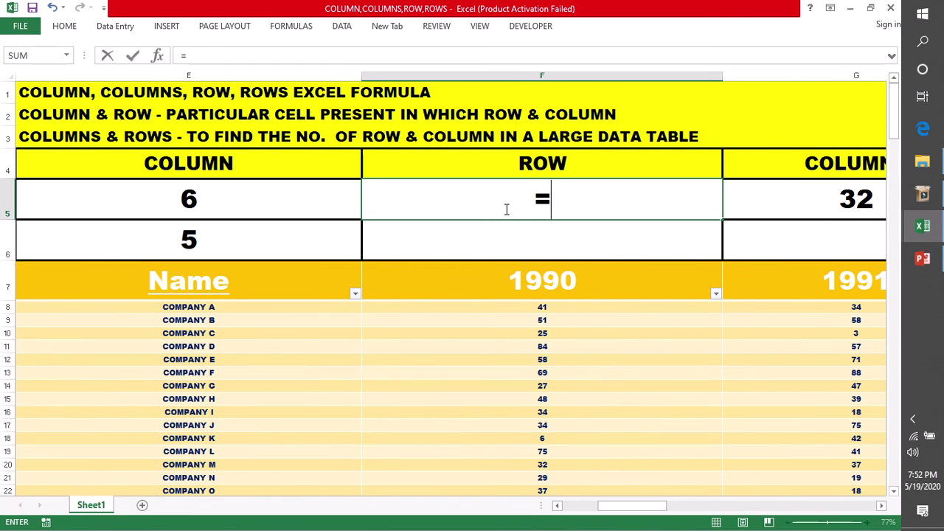
{"action": "type", "text": "row"}
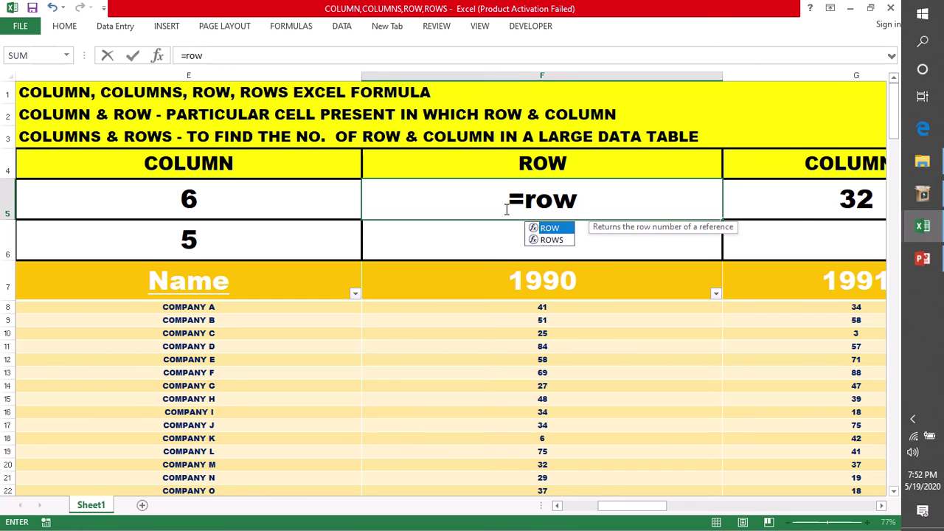
{"action": "key", "text": "Tab"}
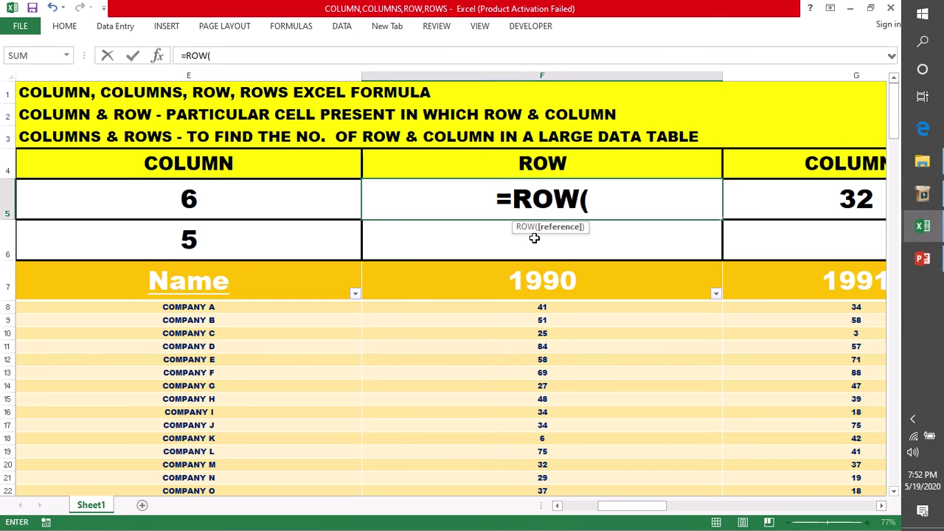
{"action": "left_click", "coordinate": [854, 465]}
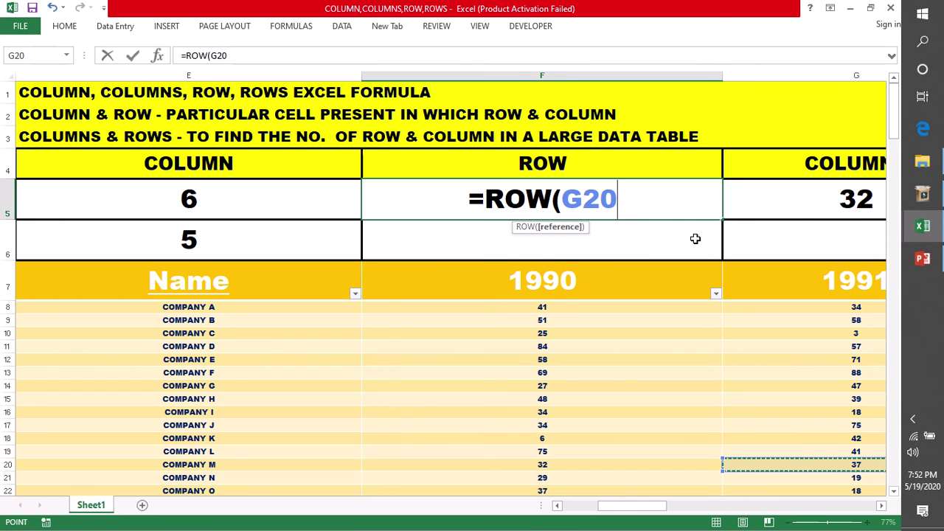
{"action": "key", "text": "Return"}
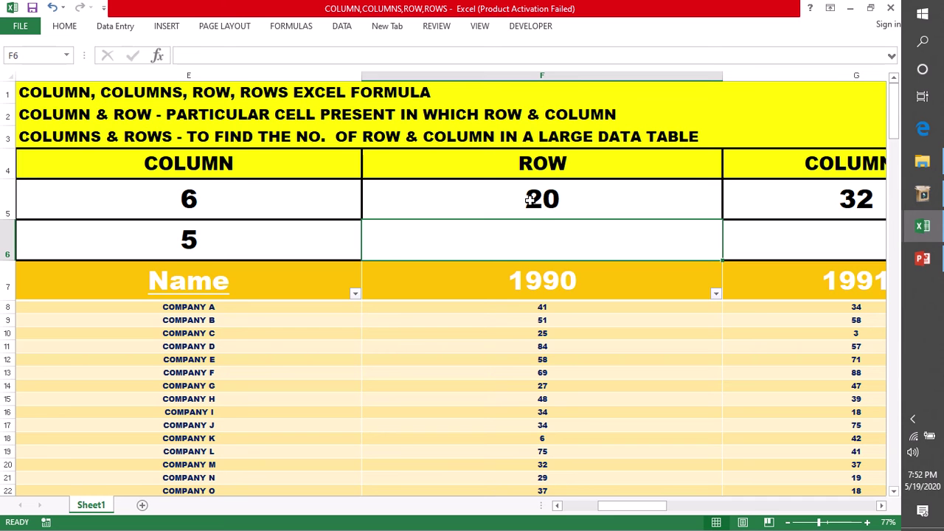
Enter a ROW formula without a reference, =ROW(), in cell F6
{"action": "double_click", "coordinate": [522, 238]}
{"action": "type", "text": "=row"}
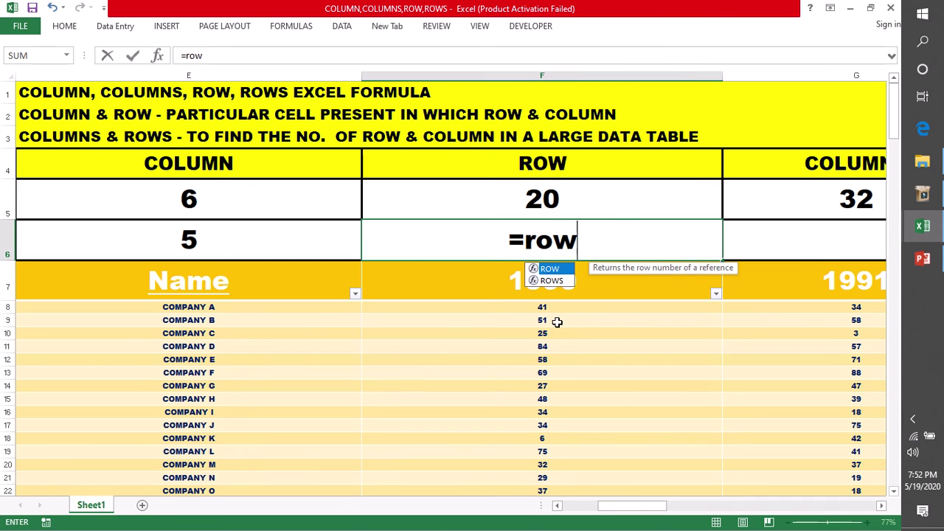
{"action": "type", "text": "()"}
{"action": "key", "text": "Return"}
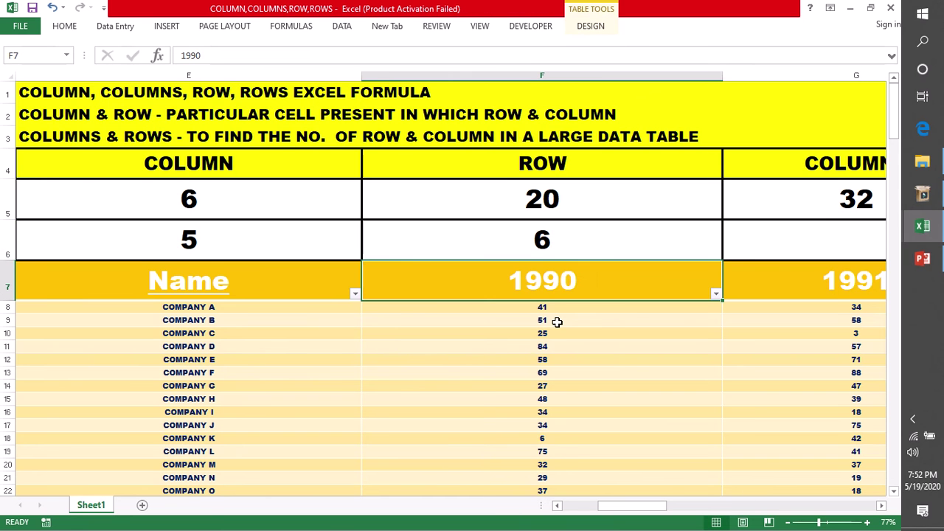
Compare the formula in cell F6 with its own row 6 and review the formula descriptions in rows 2 and 3
{"action": "left_click", "coordinate": [538, 230]}
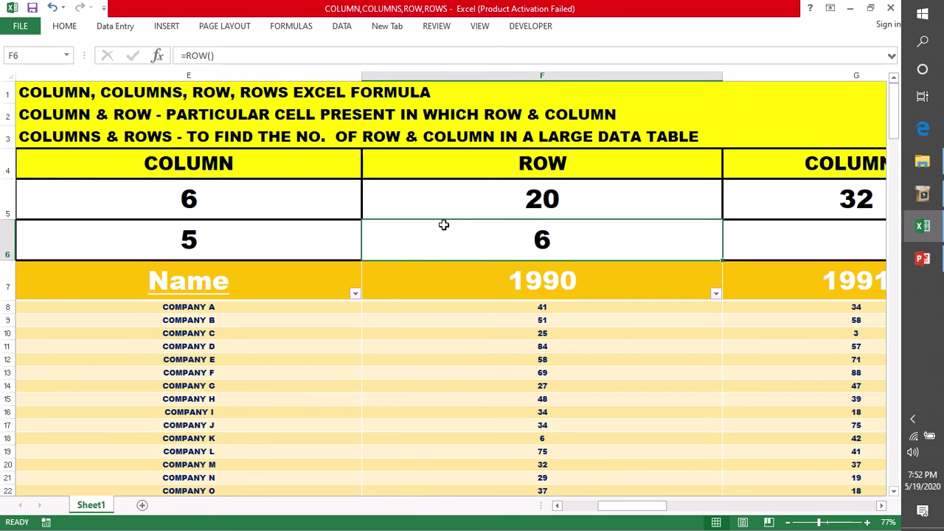
{"action": "left_click", "coordinate": [3, 241]}
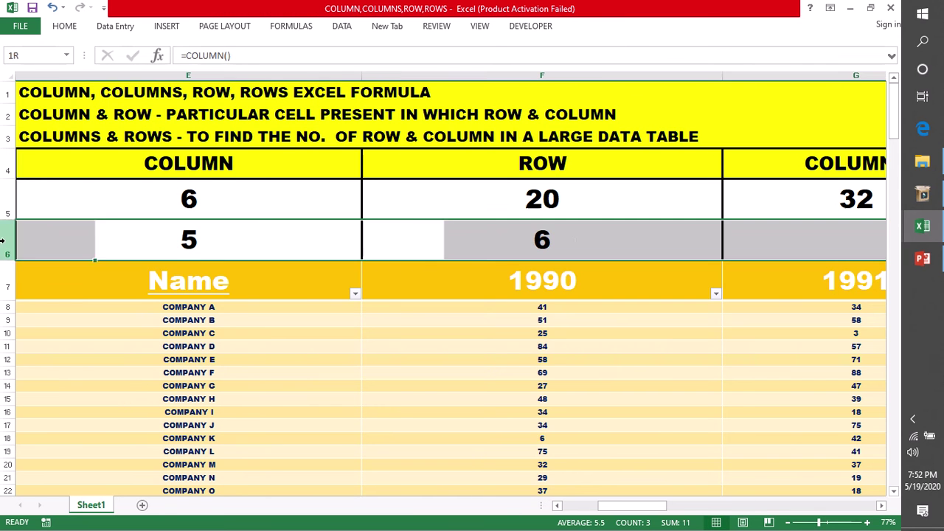
{"action": "left_click", "coordinate": [565, 240]}
{"action": "double_click", "coordinate": [563, 239]}
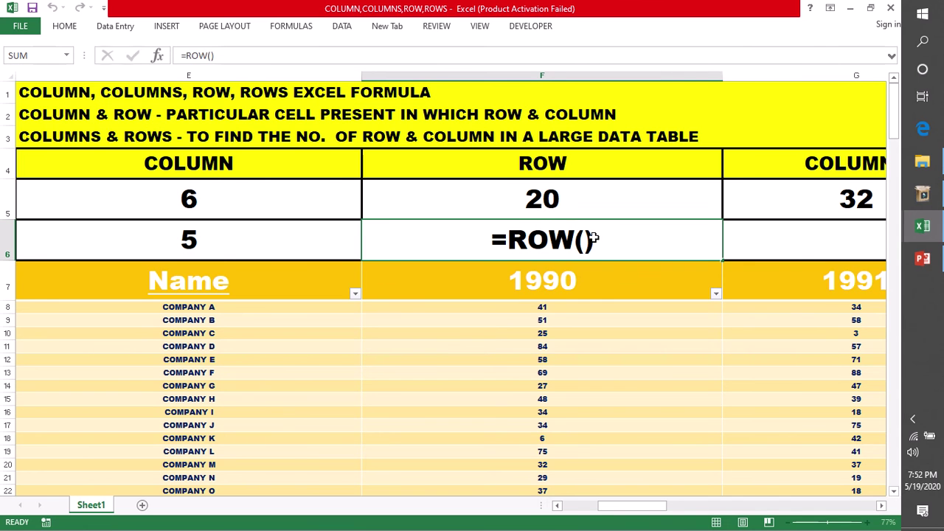
{"action": "key", "text": "Return"}
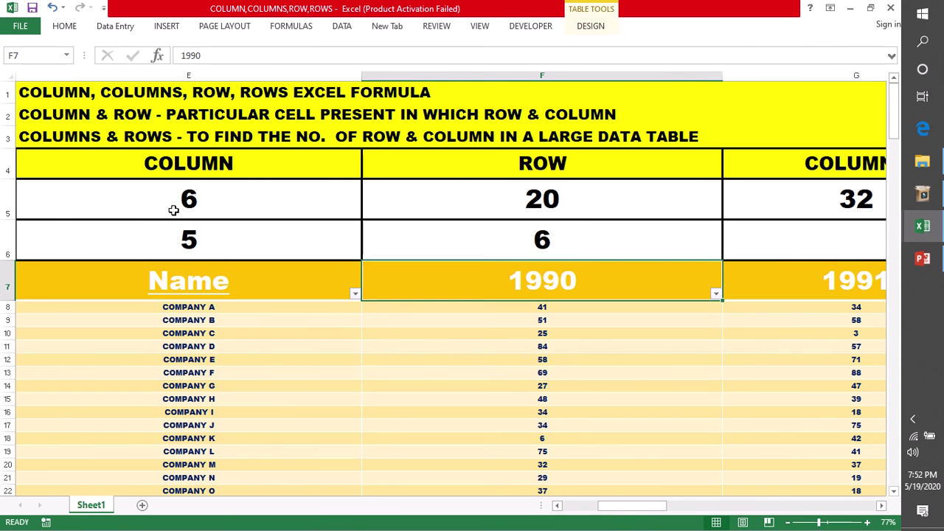
{"action": "left_click", "coordinate": [6, 118]}
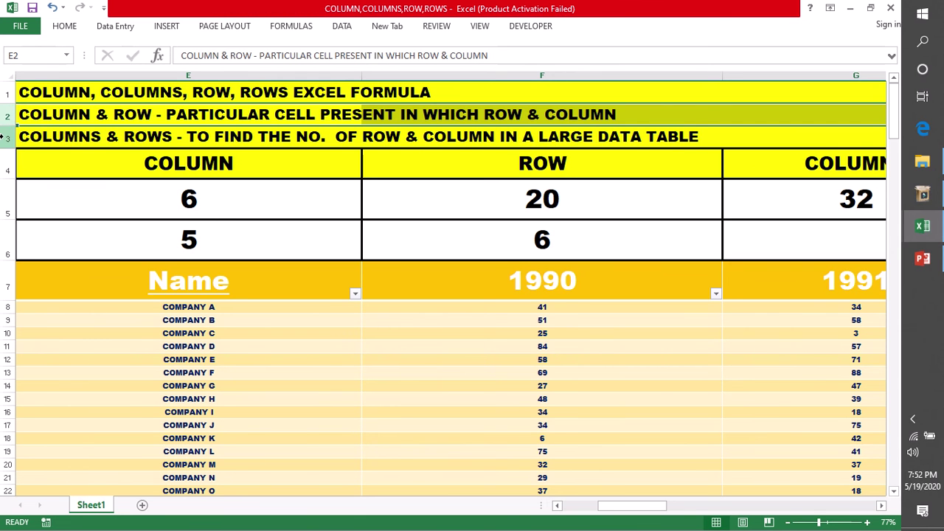
{"action": "left_click", "coordinate": [6, 137]}
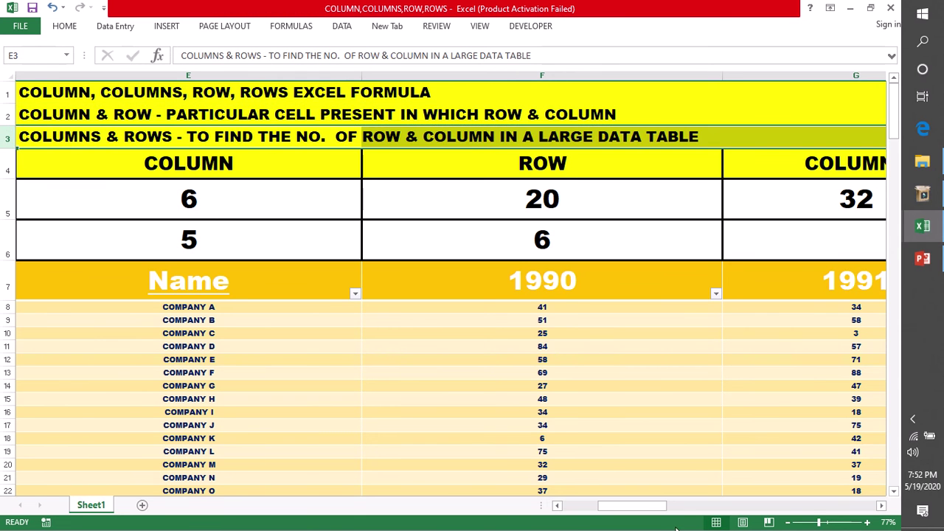
Clear the existing COLUMNS formula with its range E7:AJ130 from cell G5
{"action": "left_click_drag", "start_coordinate": [653, 509], "coordinate": [668, 509]}
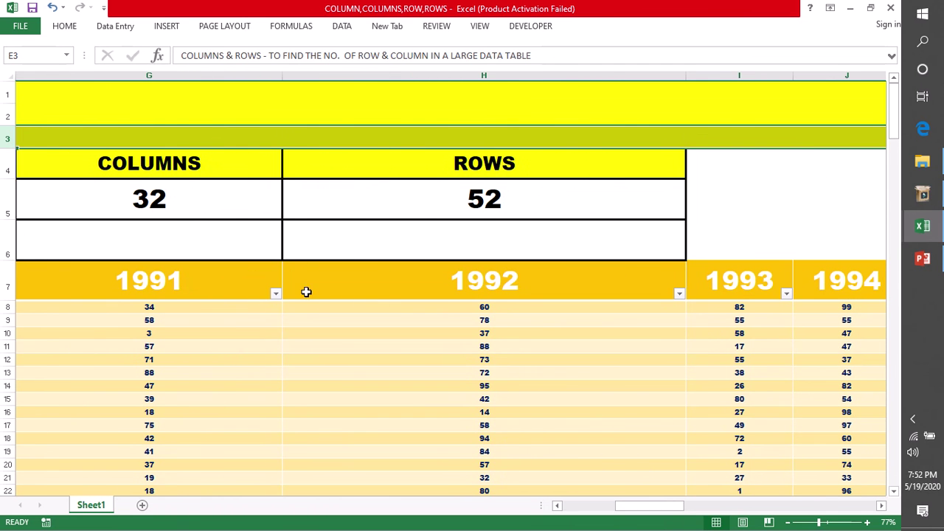
{"action": "left_click", "coordinate": [183, 200]}
{"action": "double_click", "coordinate": [184, 199]}
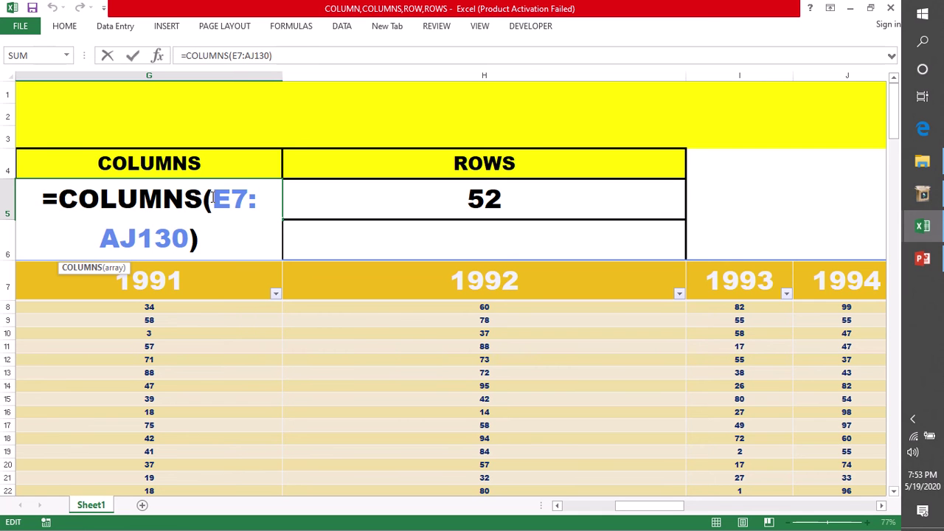
{"action": "left_click_drag", "start_coordinate": [212, 197], "coordinate": [231, 244]}
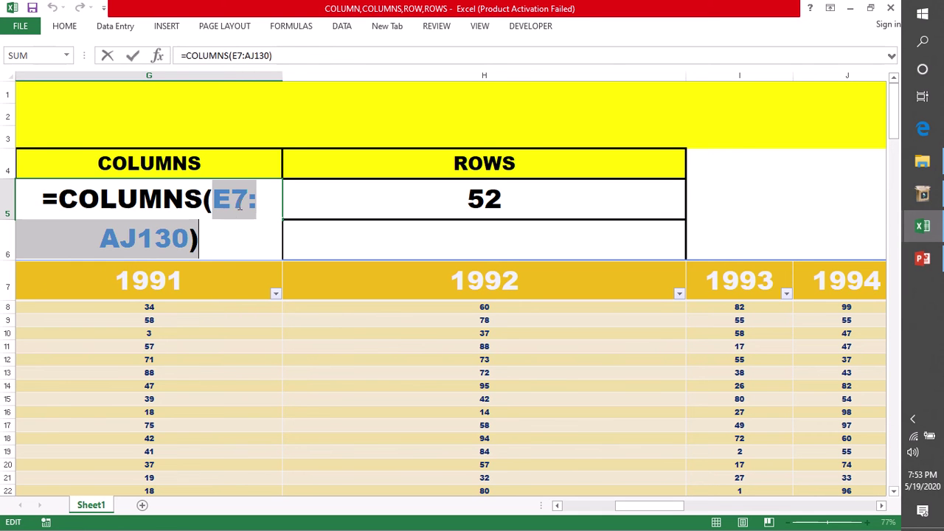
{"action": "key", "text": "BackSpace"}
{"action": "key", "text": "BackSpace"}
{"action": "key", "text": "BackSpace"}
{"action": "key", "text": "BackSpace"}
{"action": "key", "text": "BackSpace"}
{"action": "key", "text": "BackSpace"}
{"action": "key", "text": "BackSpace"}
{"action": "key", "text": "BackSpace"}
{"action": "key", "text": "BackSpace"}
{"action": "key", "text": "BackSpace"}
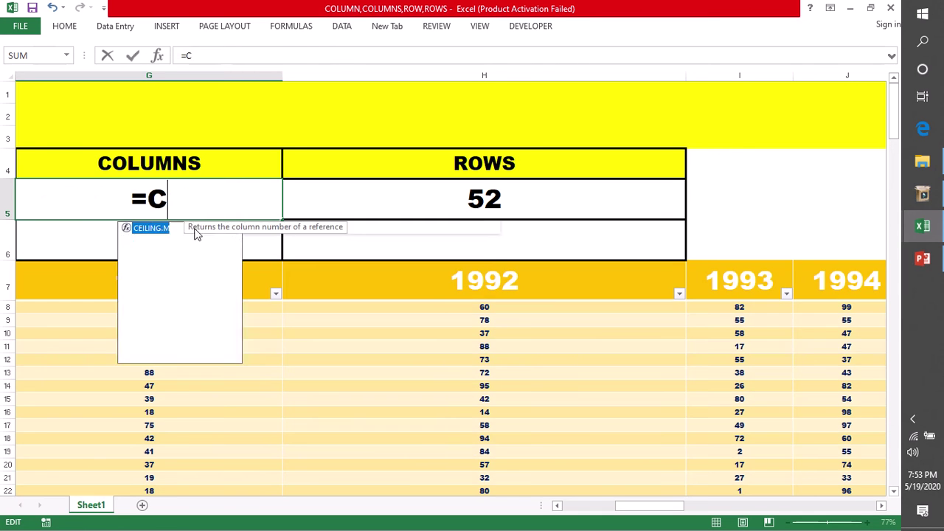
Enter a COLUMNS formula in cell G5 for the data table range G7:AJ43
{"action": "type", "text": "=c"}
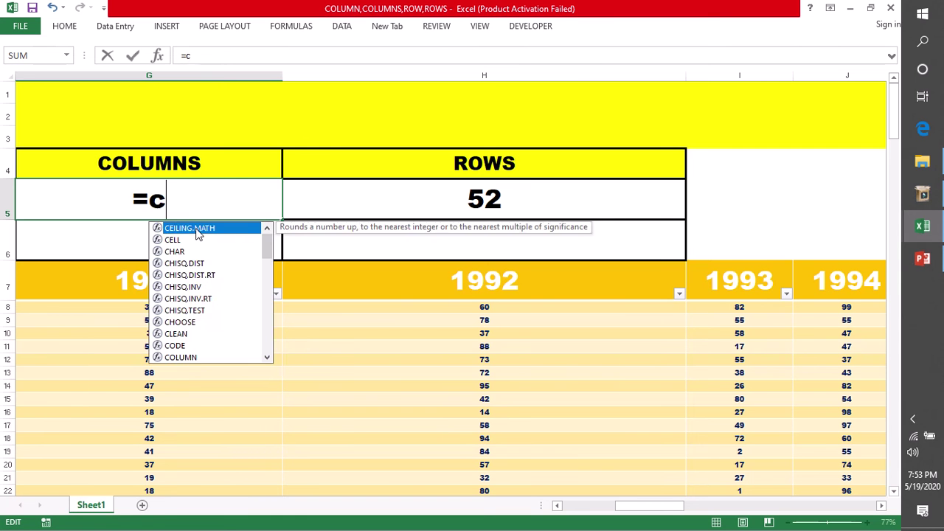
{"action": "type", "text": "oli"}
{"action": "key", "text": "BackSpace"}
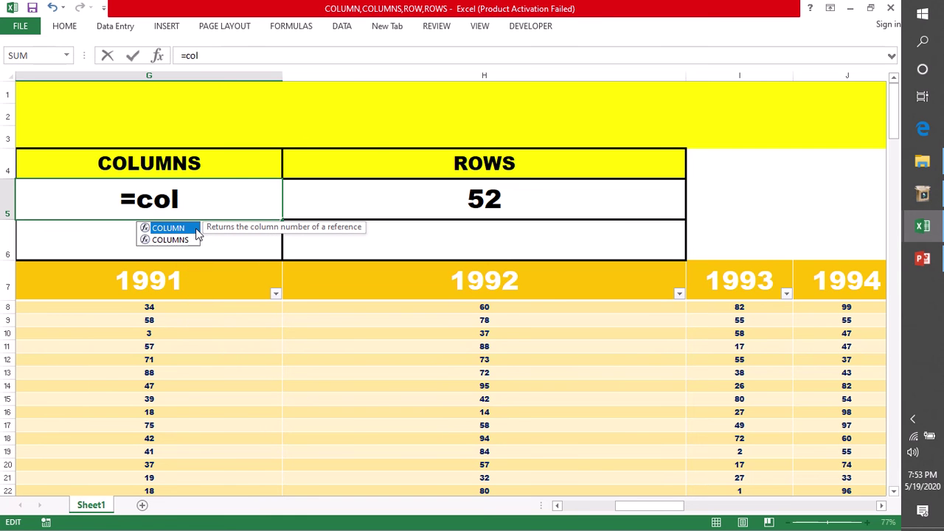
{"action": "key", "text": "Down"}
{"action": "key", "text": "Tab"}
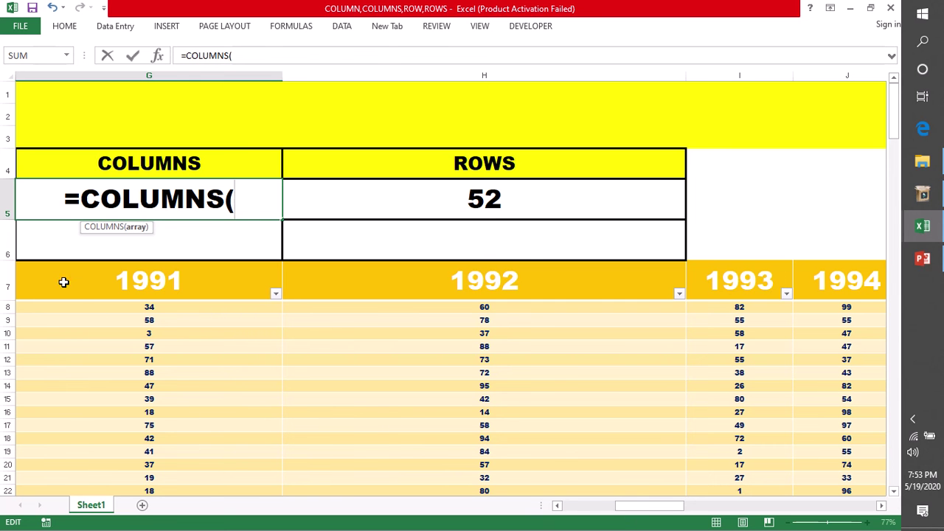
{"action": "left_click_drag", "start_coordinate": [63, 282], "coordinate": [700, 483]}
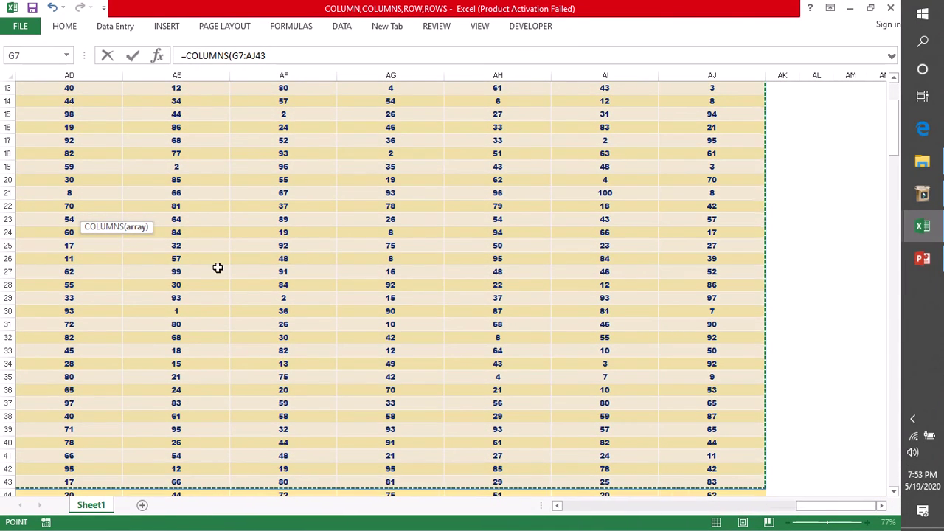
{"action": "scroll", "coordinate": [217, 268], "scroll_direction": "up", "scroll_amount": 4}
{"action": "left_click_drag", "start_coordinate": [803, 509], "coordinate": [616, 511]}
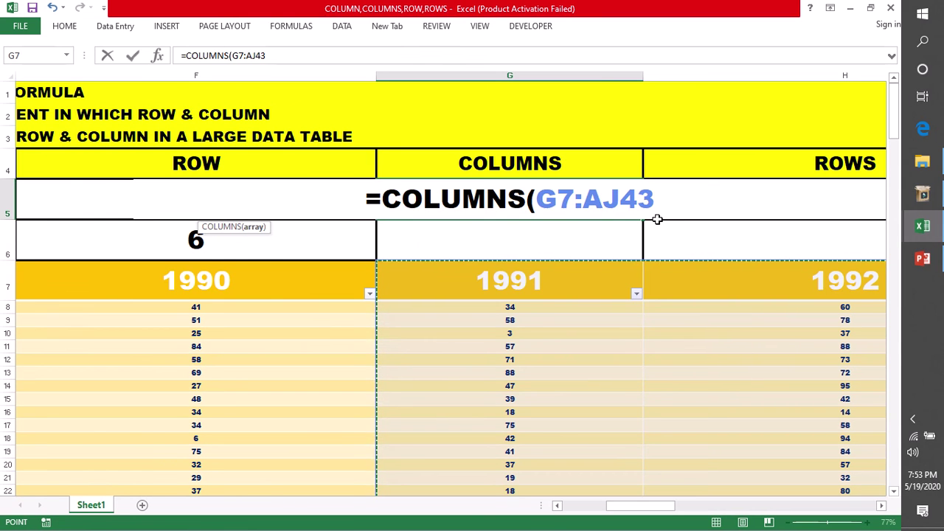
{"action": "key", "text": "Return"}
Change the start of the range in the COLUMNS formula in cell G5 to F7, giving =COLUMNS(F7:AJ43)
{"action": "left_click", "coordinate": [510, 193]}
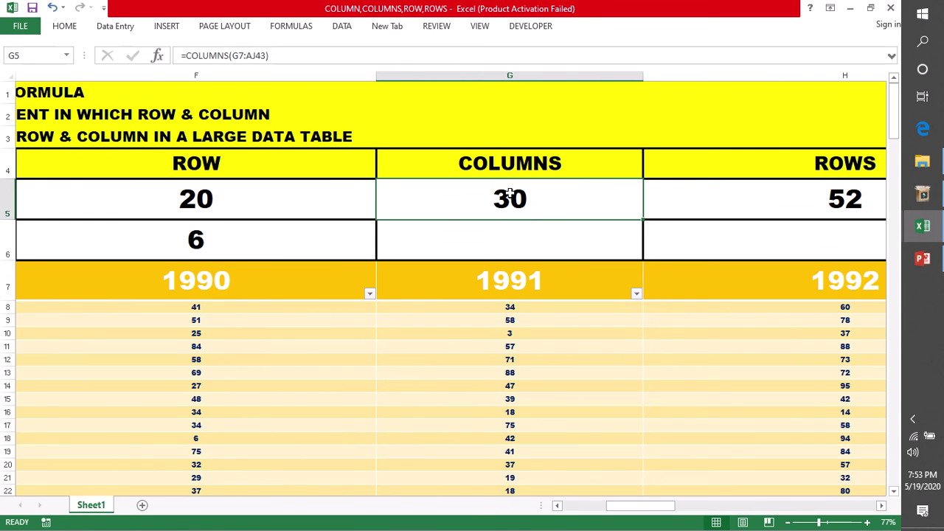
{"action": "double_click", "coordinate": [522, 196]}
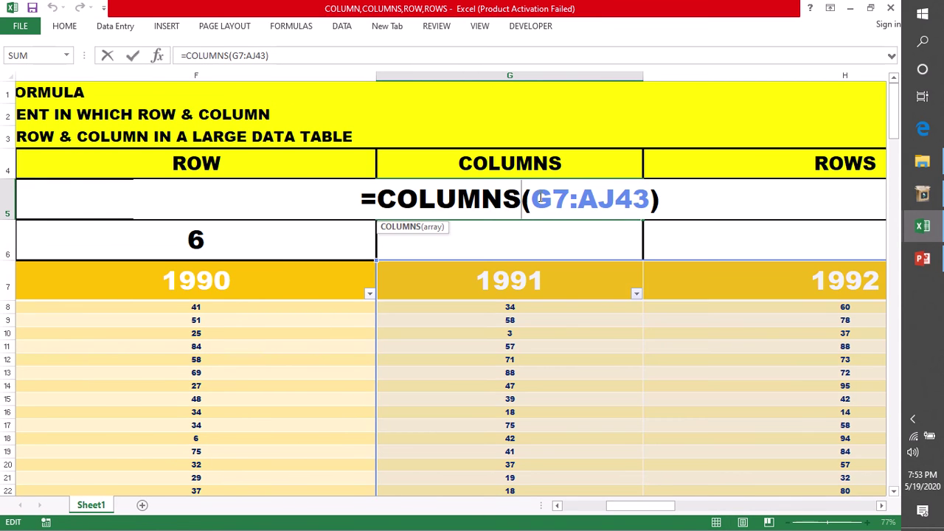
{"action": "left_click_drag", "start_coordinate": [522, 198], "coordinate": [651, 199]}
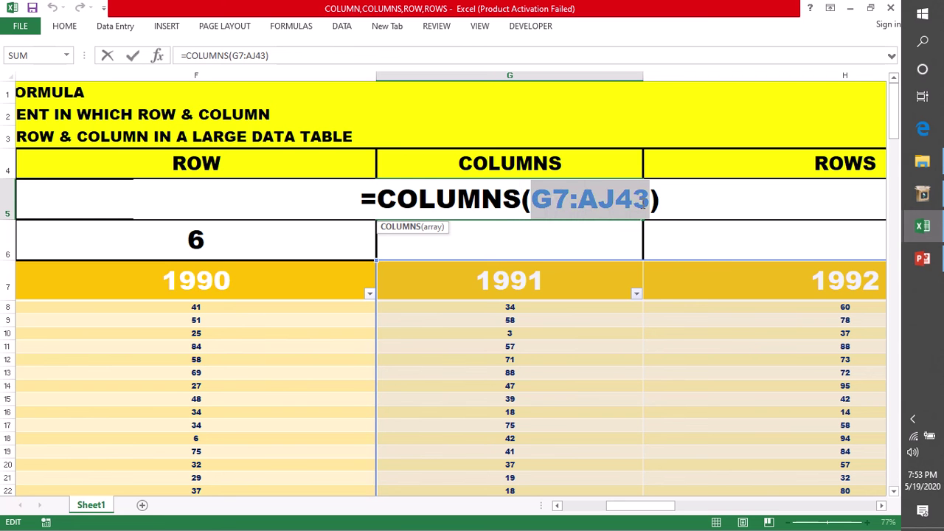
{"action": "left_click", "coordinate": [568, 204]}
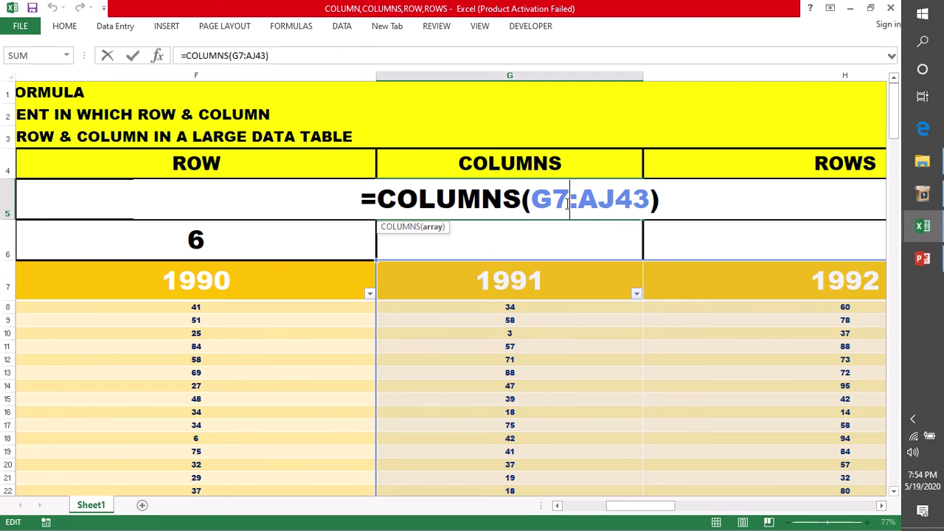
{"action": "key", "text": "BackSpace"}
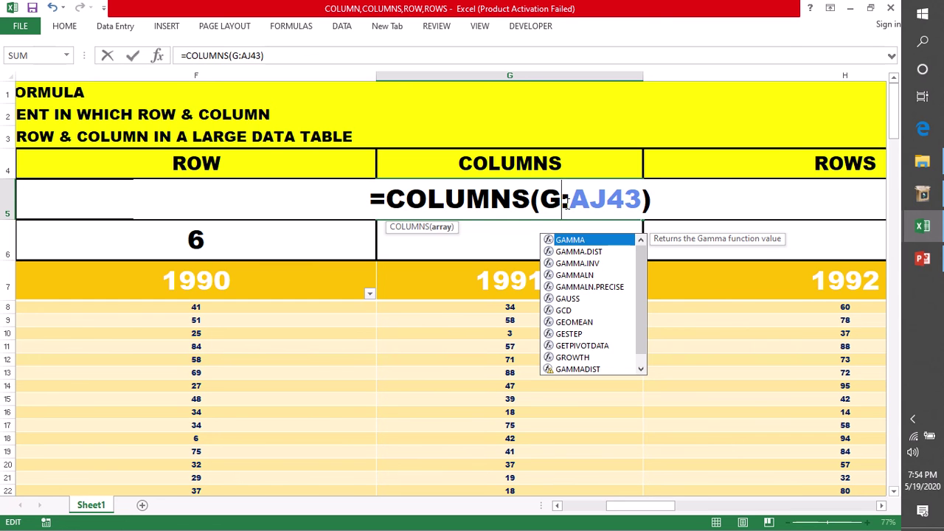
{"action": "key", "text": "BackSpace"}
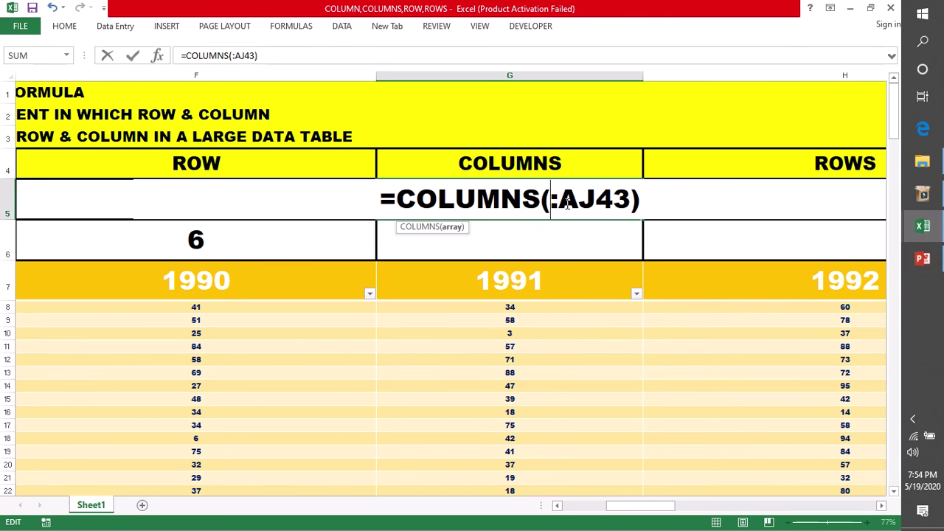
{"action": "type", "text": "e"}
{"action": "key", "text": "BackSpace"}
{"action": "type", "text": "f"}
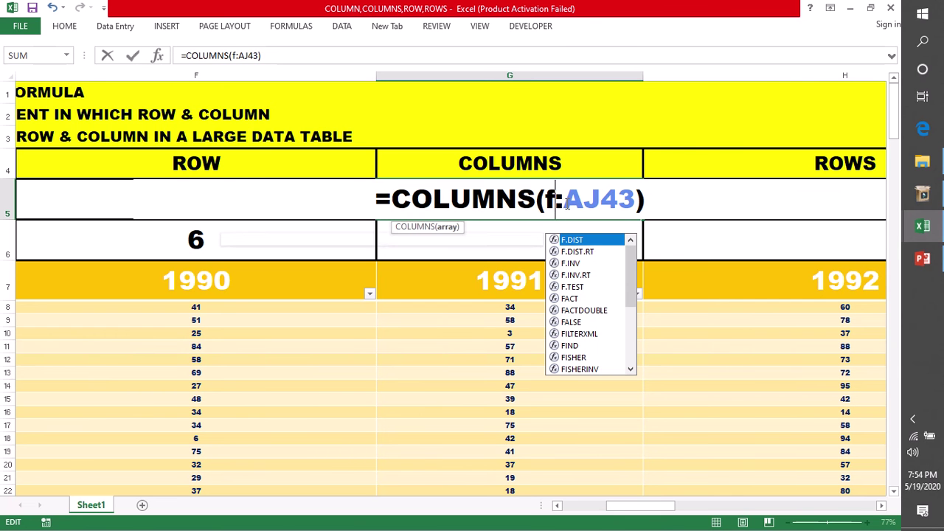
{"action": "type", "text": "7"}
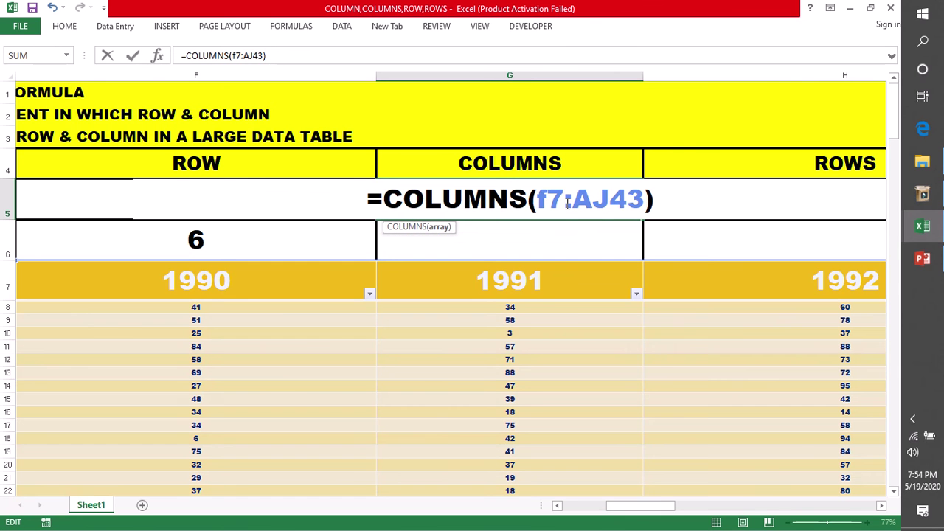
{"action": "key", "text": "Return"}
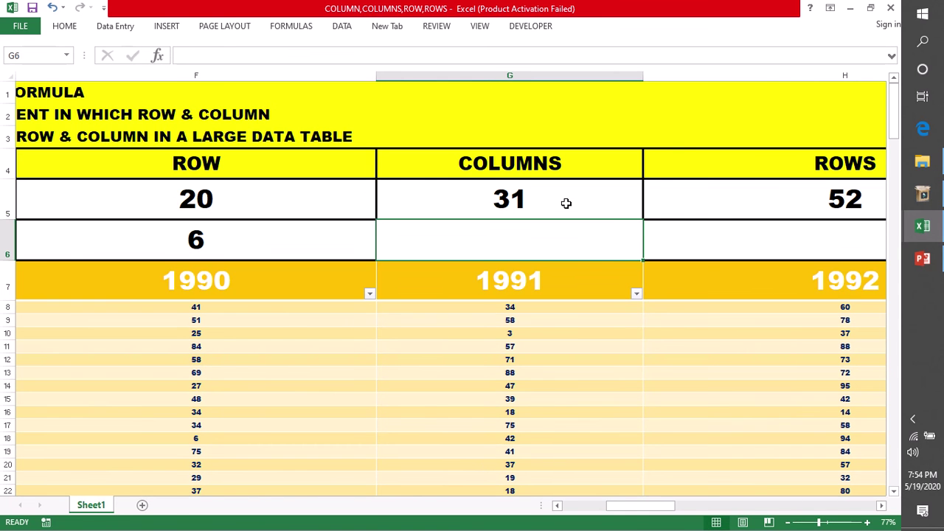
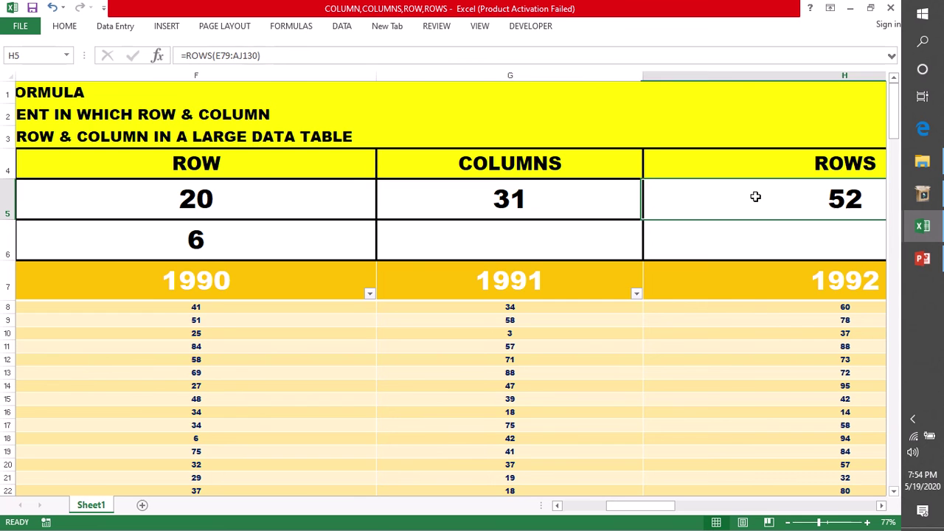
Clear the existing ROWS formula with its range E79:AJ130 from cell H5
{"action": "double_click", "coordinate": [767, 196]}
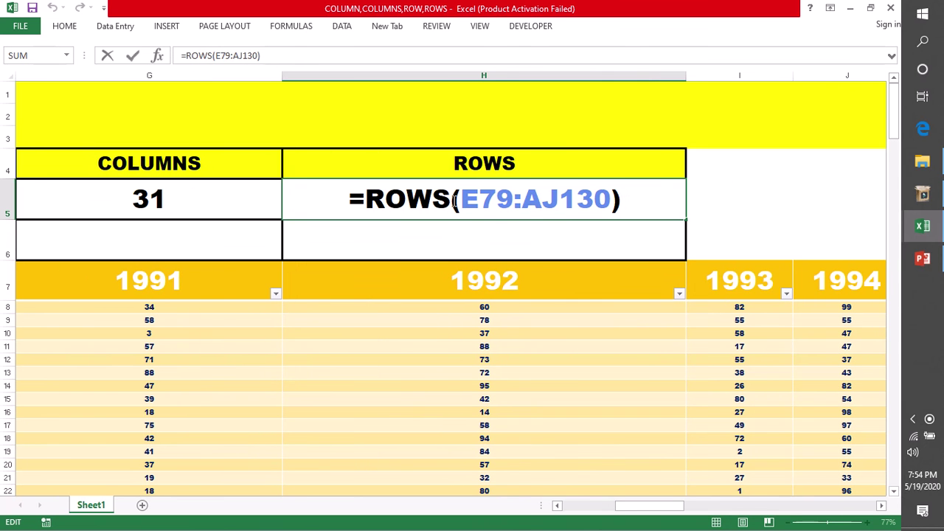
{"action": "left_click_drag", "start_coordinate": [629, 194], "coordinate": [469, 199]}
{"action": "key", "text": "BackSpace"}
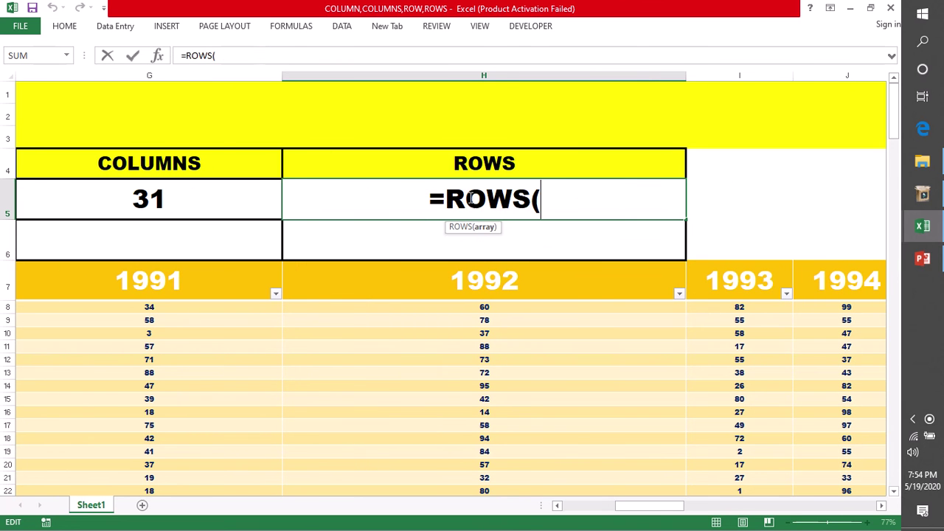
{"action": "left_click_drag", "start_coordinate": [544, 201], "coordinate": [426, 200]}
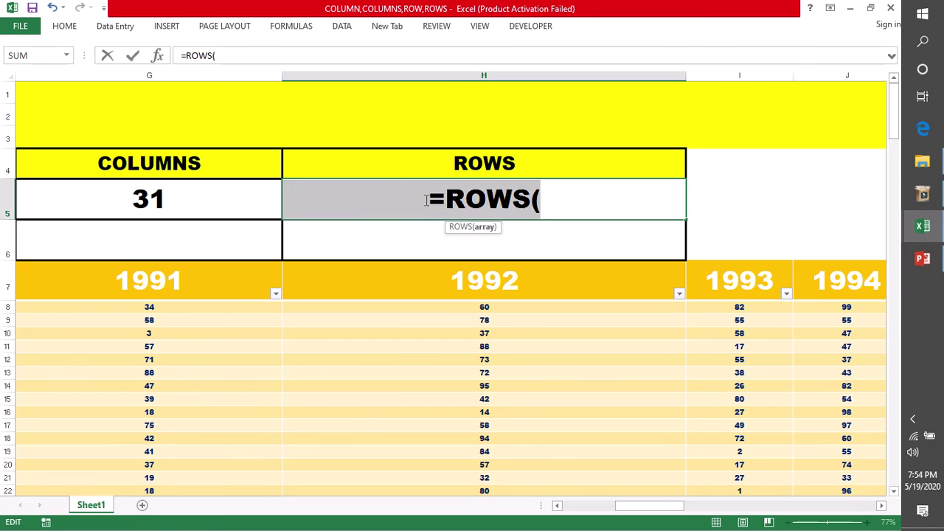
{"action": "key", "text": "BackSpace"}
Start a ROWS formula in cell H5 using the data table range E7:S29
{"action": "type", "text": "=rows"}
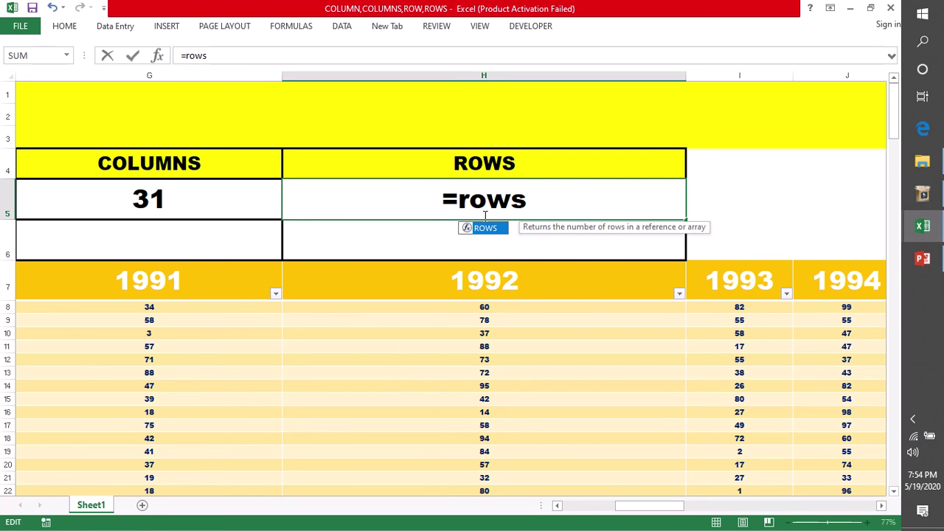
{"action": "type", "text": "("}
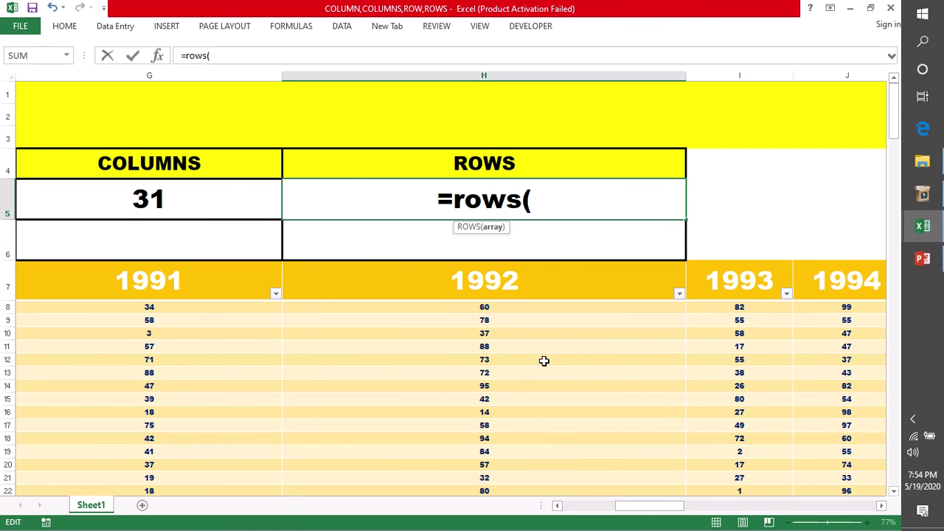
{"action": "left_click_drag", "start_coordinate": [651, 509], "coordinate": [633, 517]}
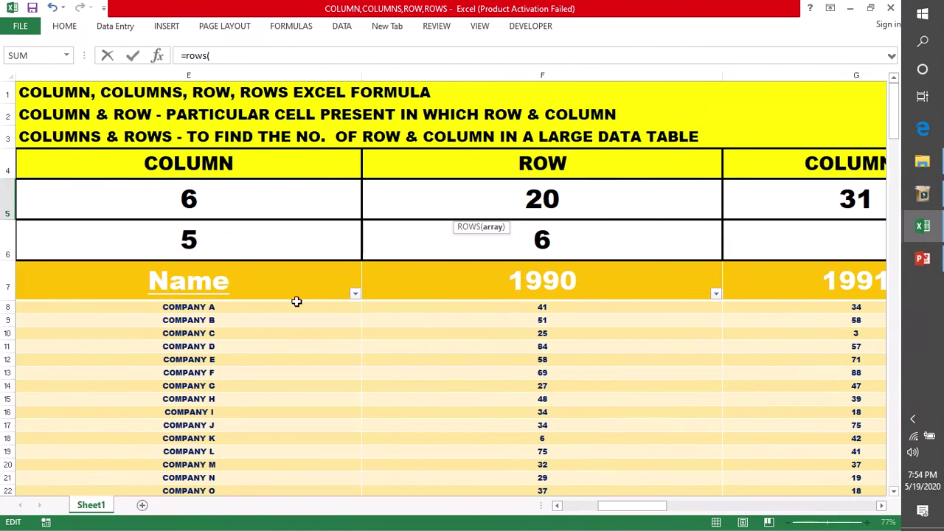
{"action": "left_click_drag", "start_coordinate": [146, 279], "coordinate": [701, 346]}
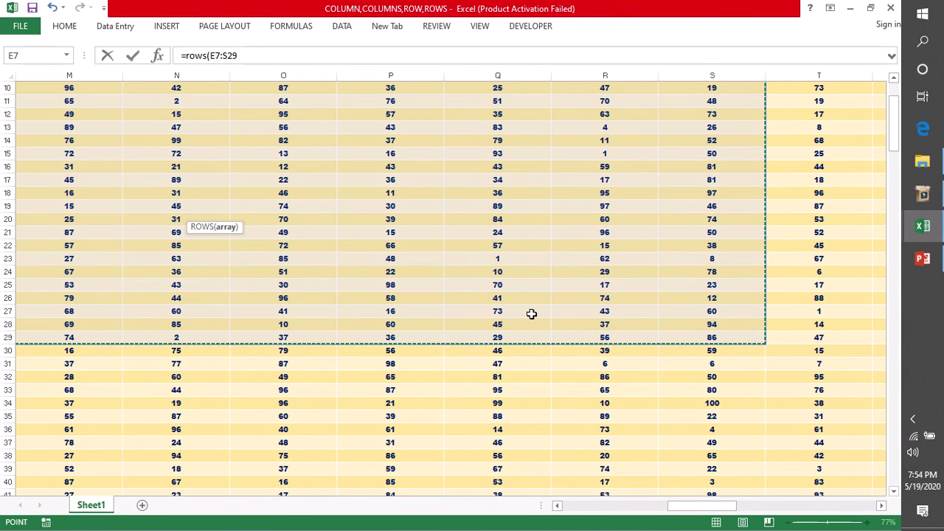
{"action": "scroll", "coordinate": [531, 314], "scroll_direction": "up", "scroll_amount": 3}
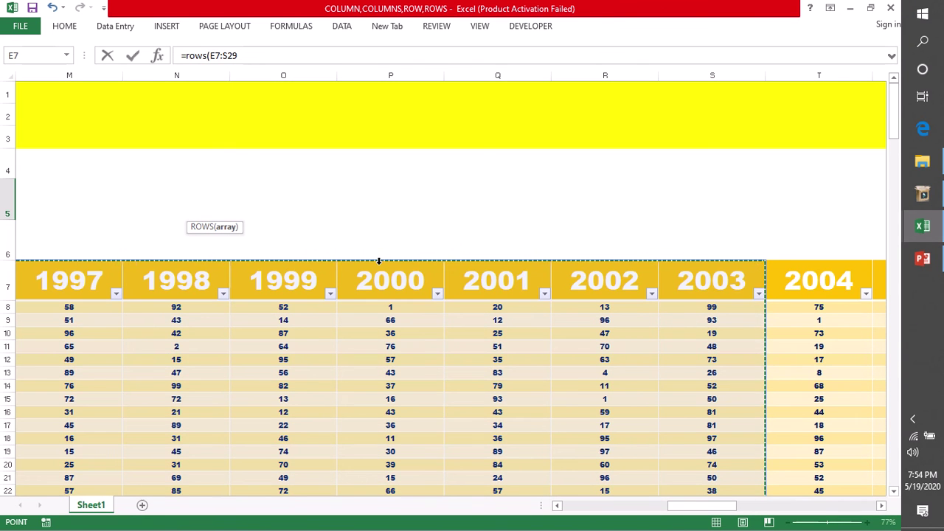
{"action": "left_click_drag", "start_coordinate": [721, 507], "coordinate": [659, 509]}
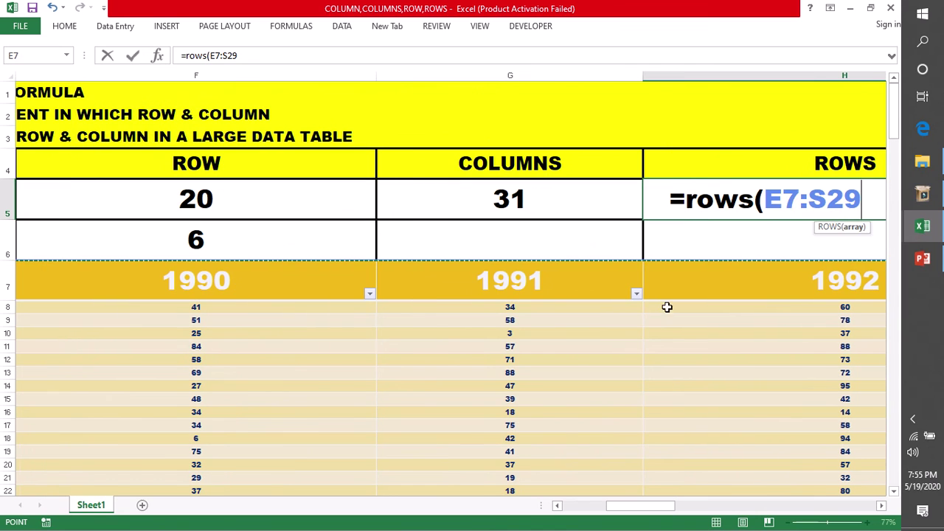
Change the start of the range in the ROWS formula in cell H5 to E15 and enter it as =ROWS(E15:S29)
{"action": "left_click", "coordinate": [793, 205]}
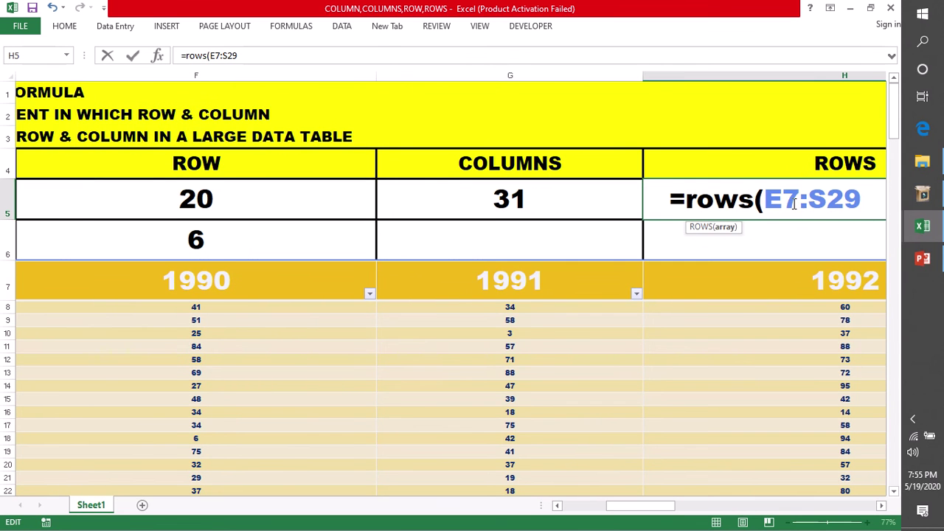
{"action": "key", "text": "BackSpace"}
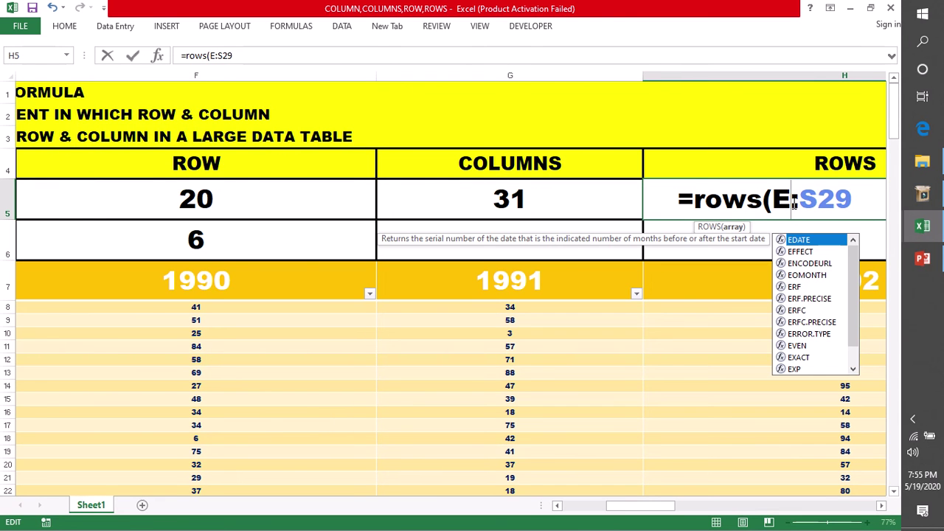
{"action": "key", "text": "BackSpace"}
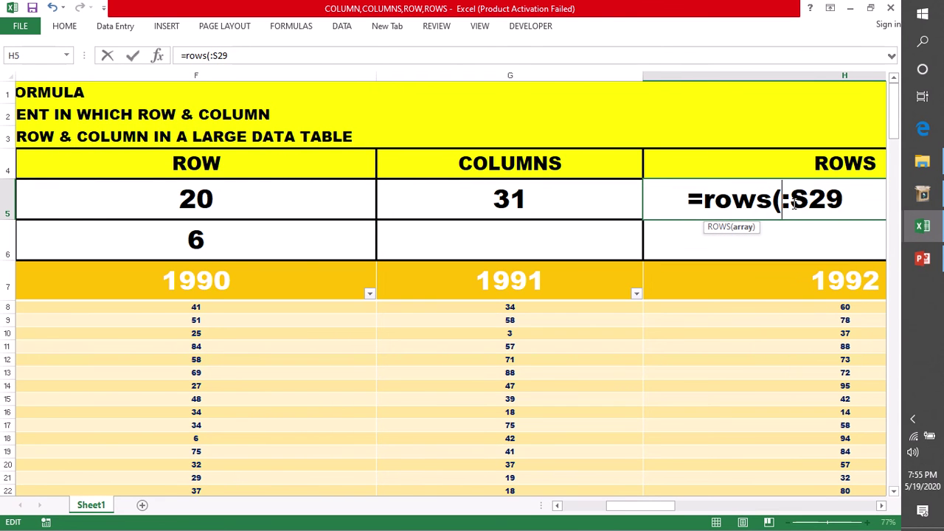
{"action": "type", "text": "e"}
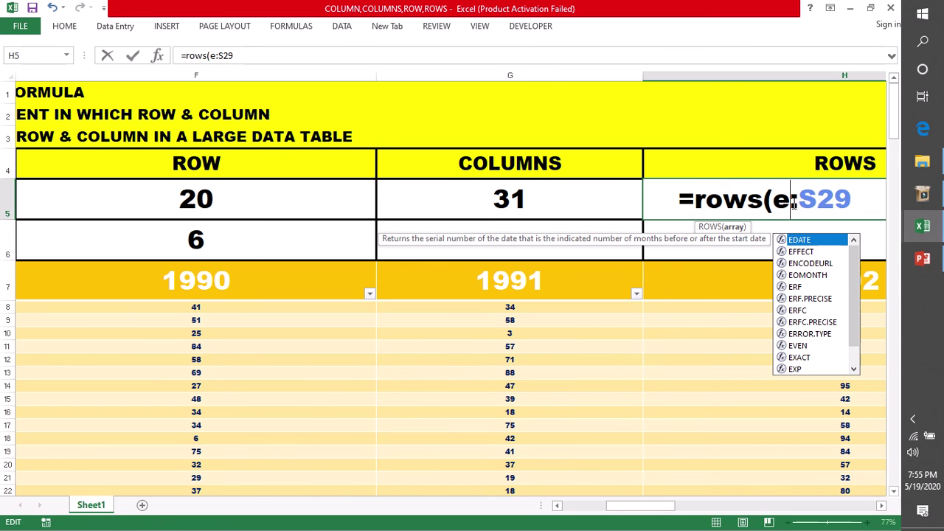
{"action": "type", "text": "15"}
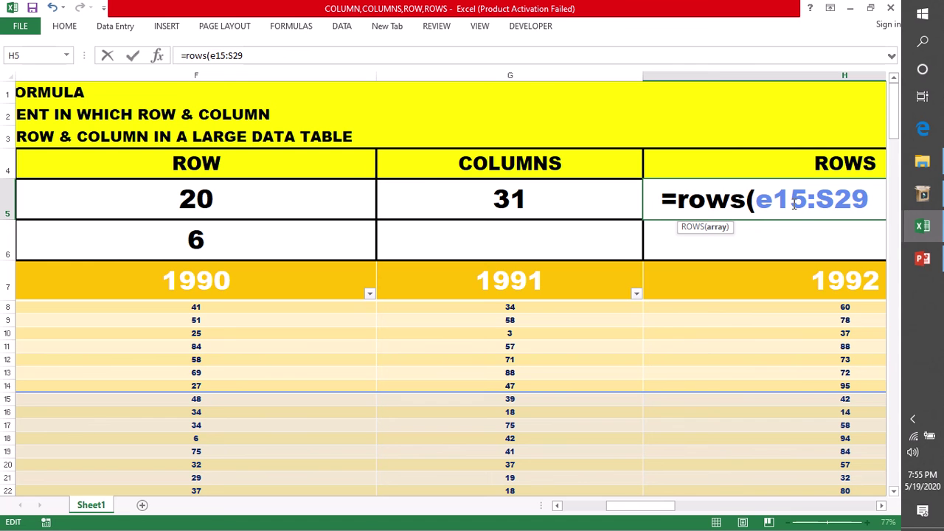
{"action": "key", "text": "Return"}
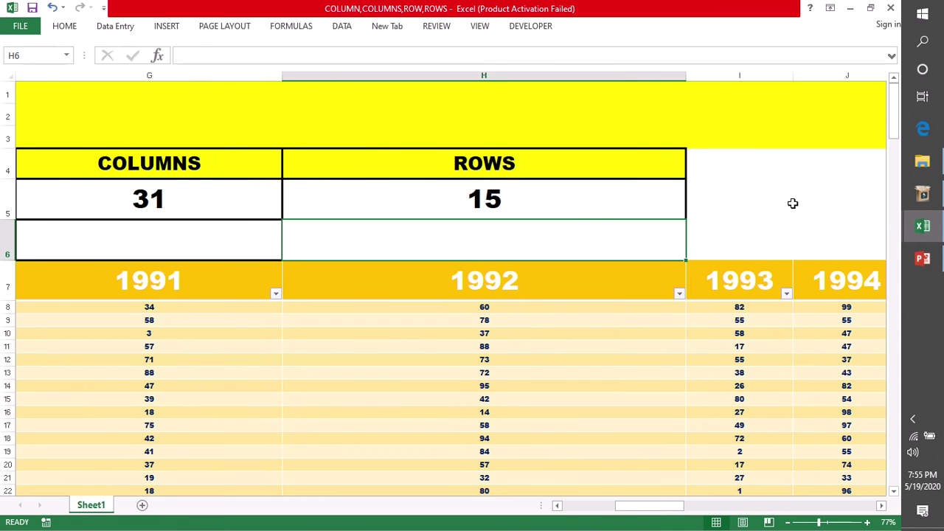
Change the start of the range in cell H5's ROWS formula to E4, giving =ROWS(E4:S29)
{"action": "left_click", "coordinate": [587, 199]}
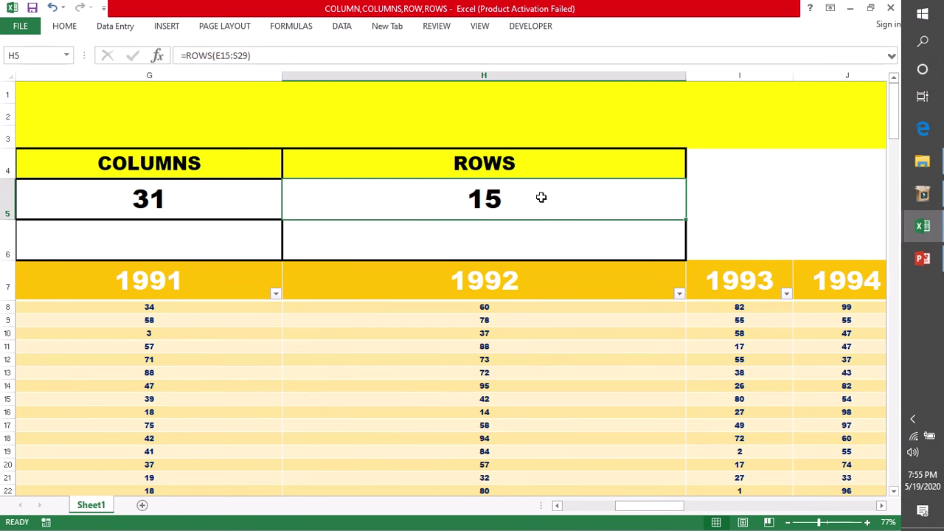
{"action": "double_click", "coordinate": [540, 198]}
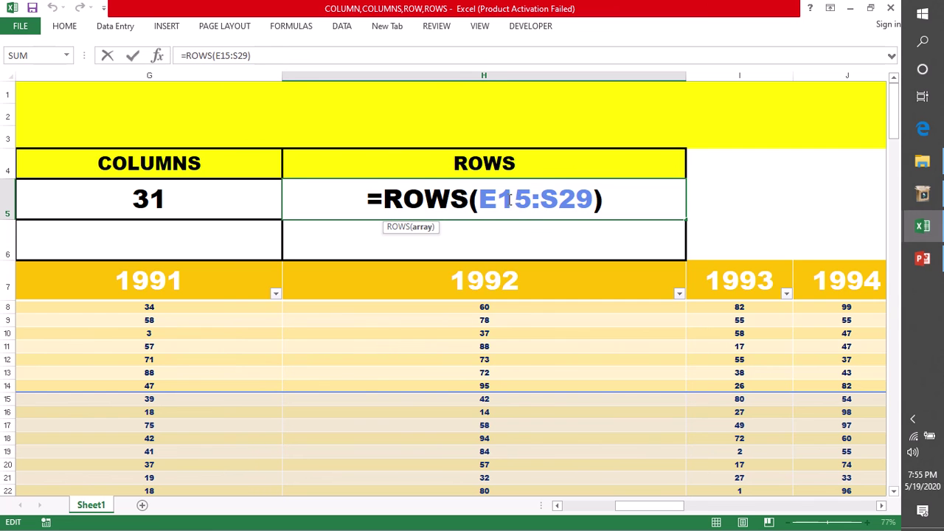
{"action": "key", "text": "BackSpace"}
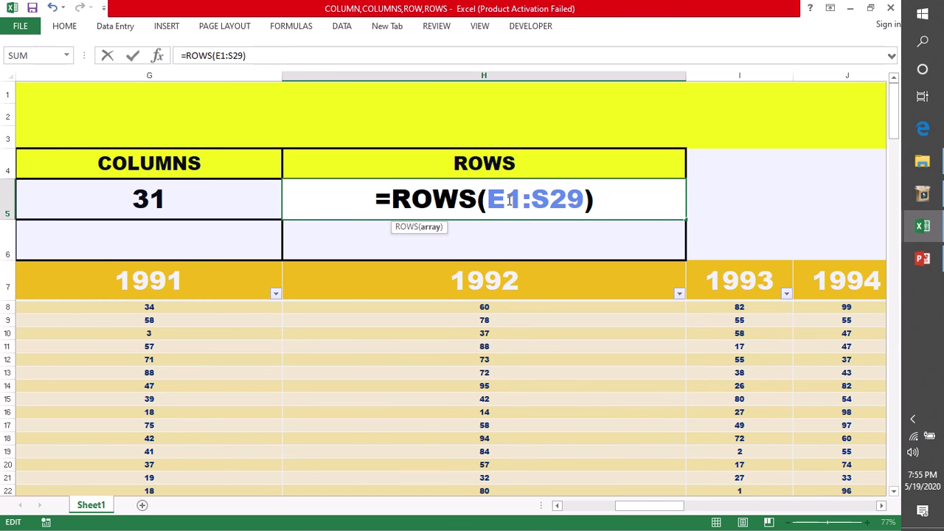
{"action": "key", "text": "BackSpace"}
{"action": "type", "text": "4"}
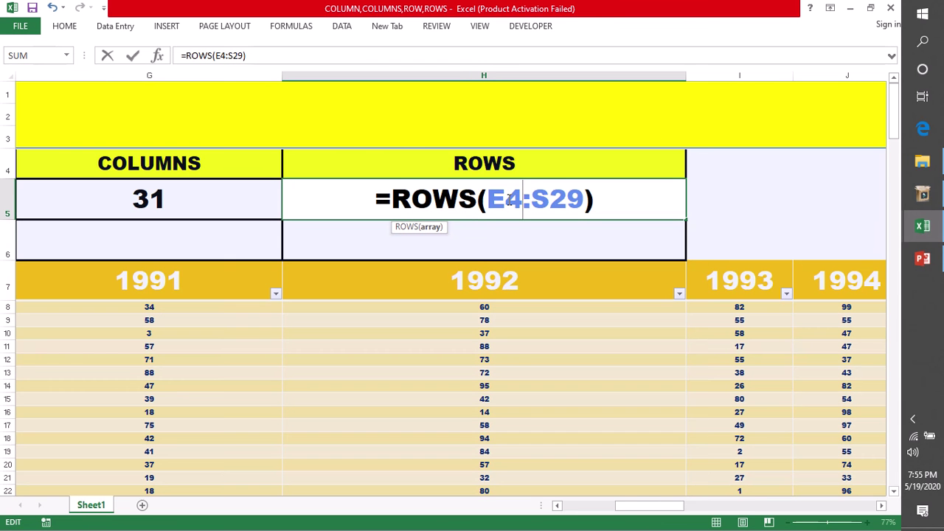
{"action": "key", "text": "Return"}
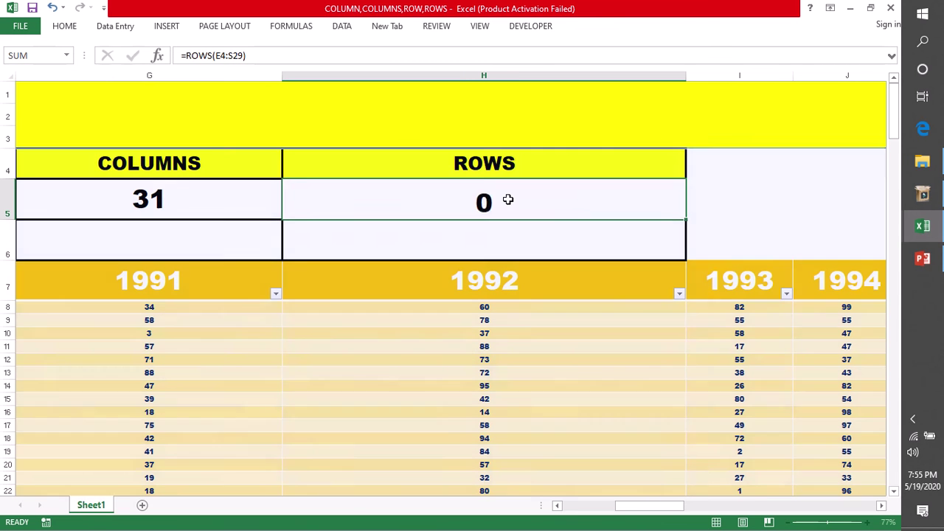
{"action": "left_click", "coordinate": [507, 200]}
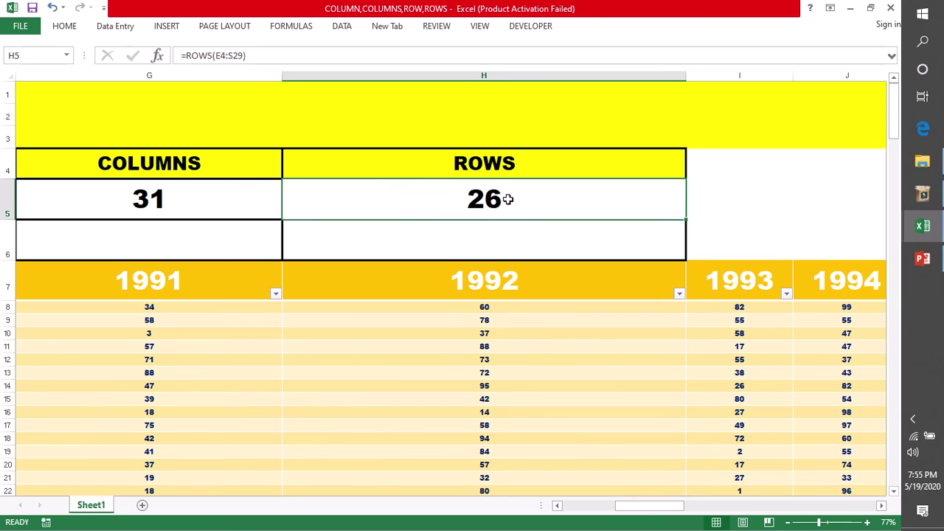
Review the description of the COLUMNS and ROWS formulas in row 3
{"action": "mouse_move", "coordinate": [647, 512]}
{"action": "left_mouse_down"}
{"action": "mouse_move", "coordinate": [622, 517]}
{"action": "mouse_move", "coordinate": [634, 521]}
{"action": "left_mouse_up"}
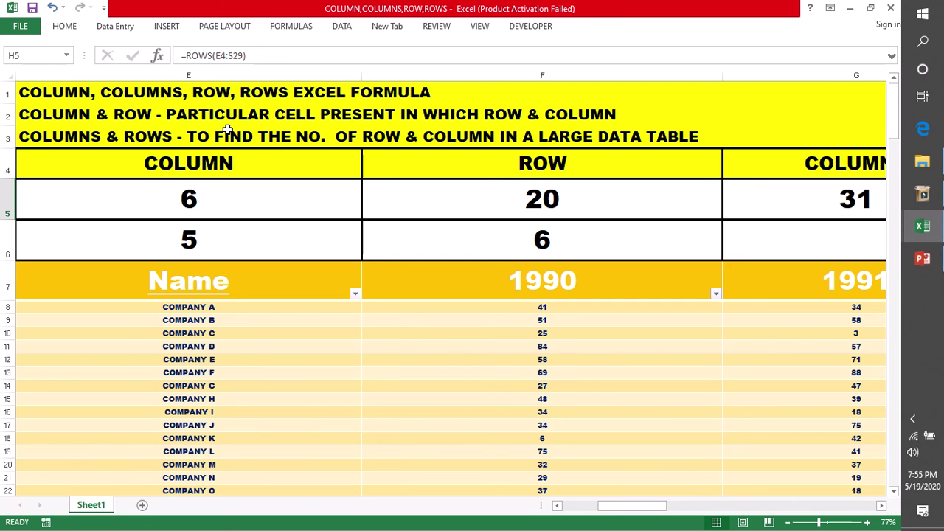
{"action": "left_click", "coordinate": [8, 139]}
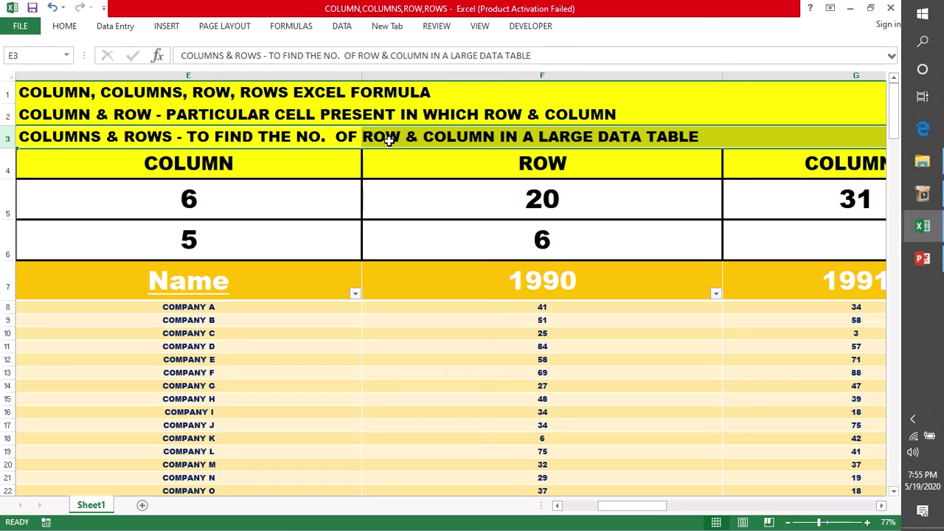